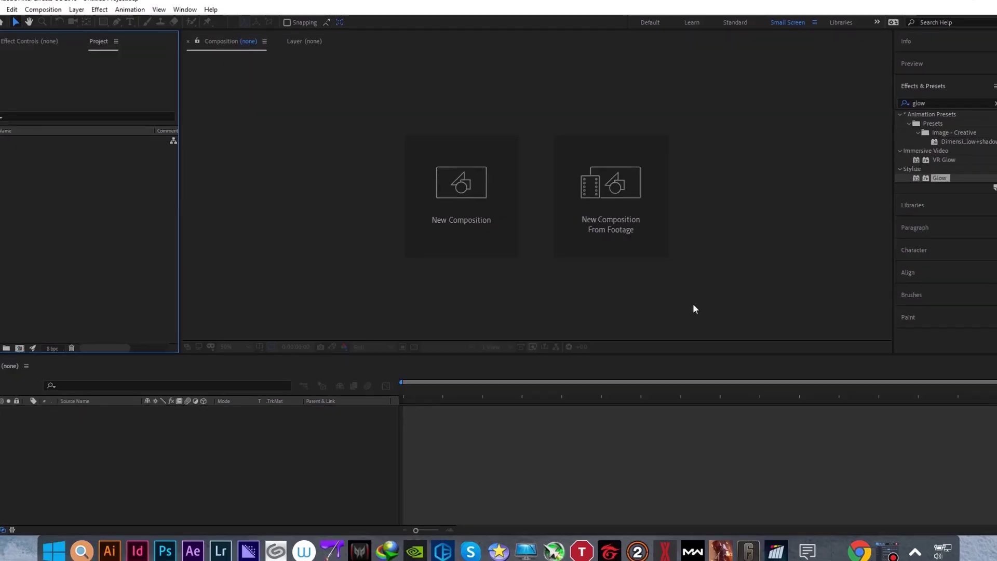
Create Comp 1 as HDTV 1080 at 24 fps with a Deep Royal Blue (013445) background
click(473, 215)
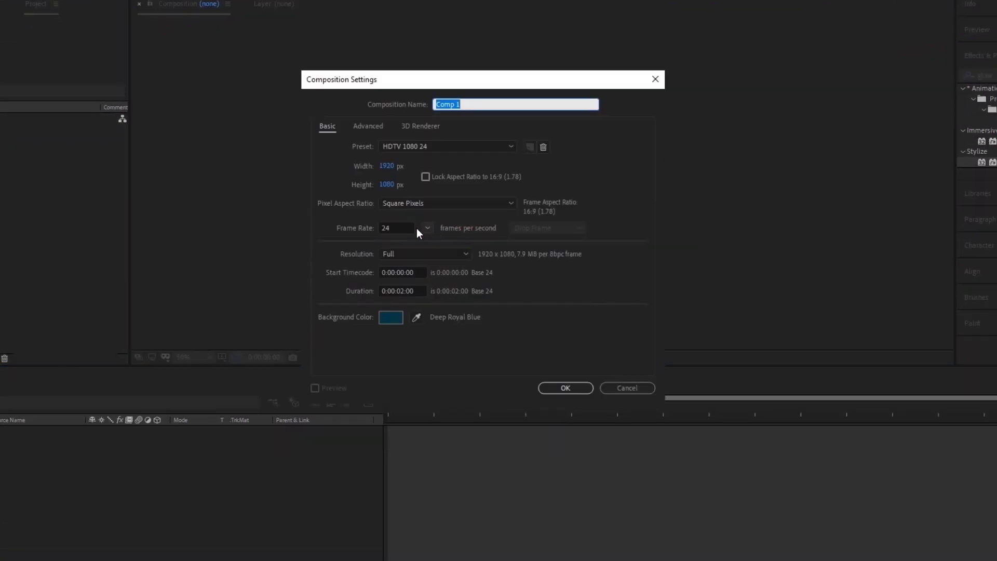
click(400, 228)
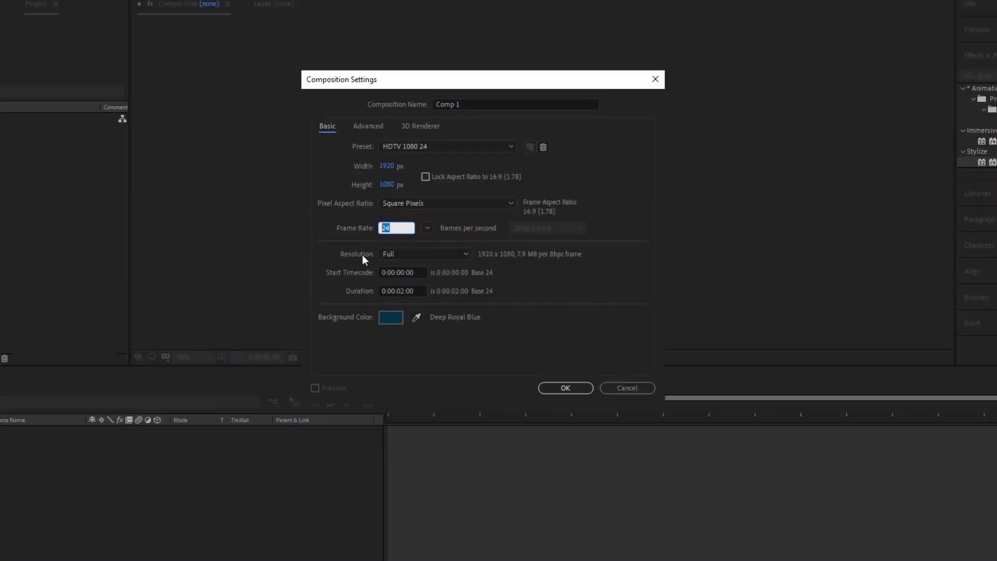
click(392, 316)
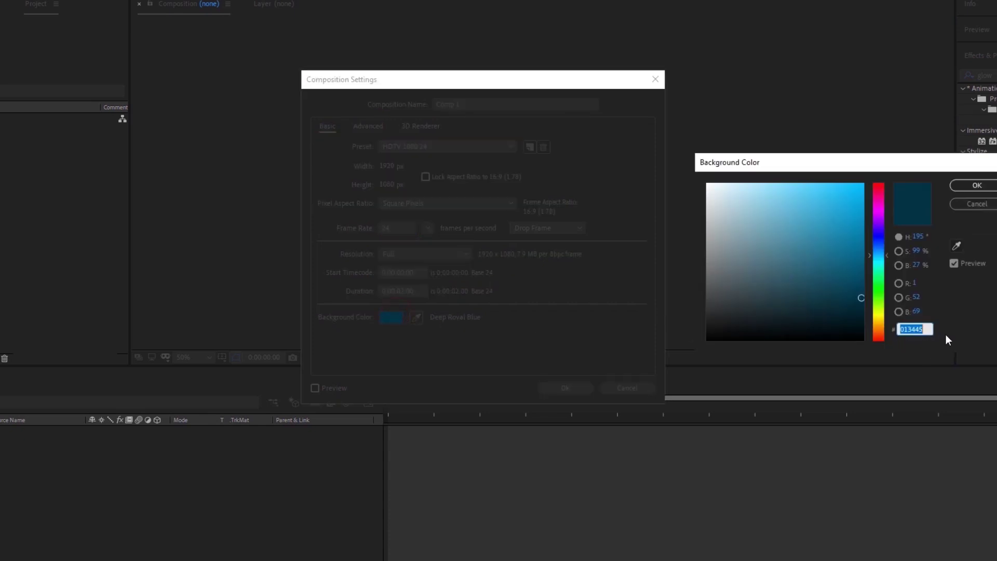
click(979, 186)
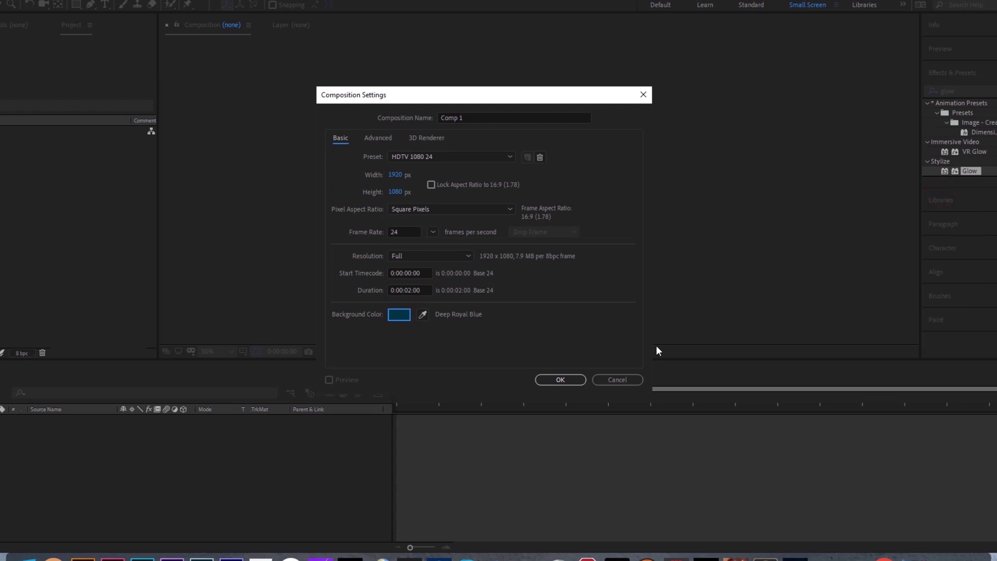
click(565, 388)
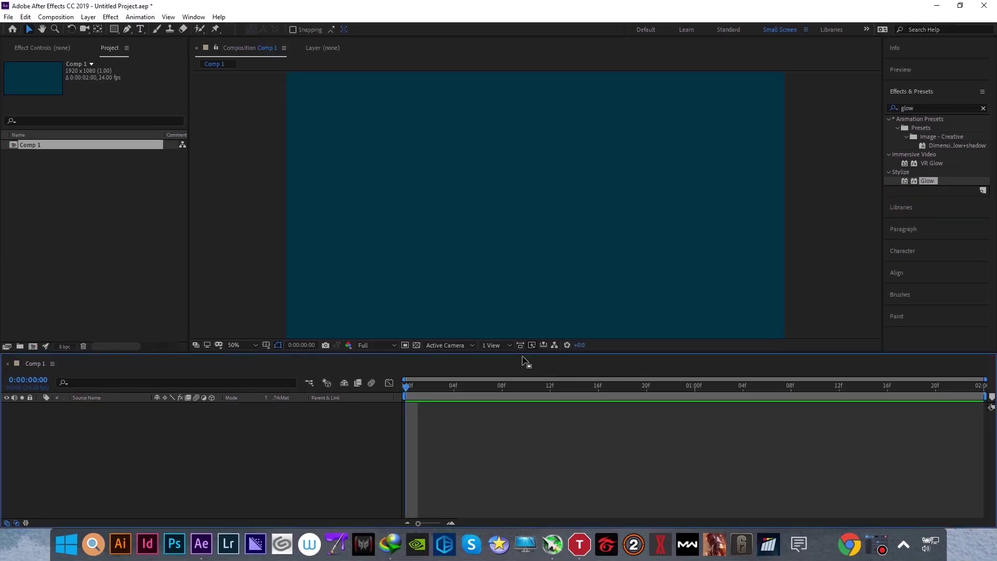
Add a text layer reading 'NEON' in capital letters
click(141, 29)
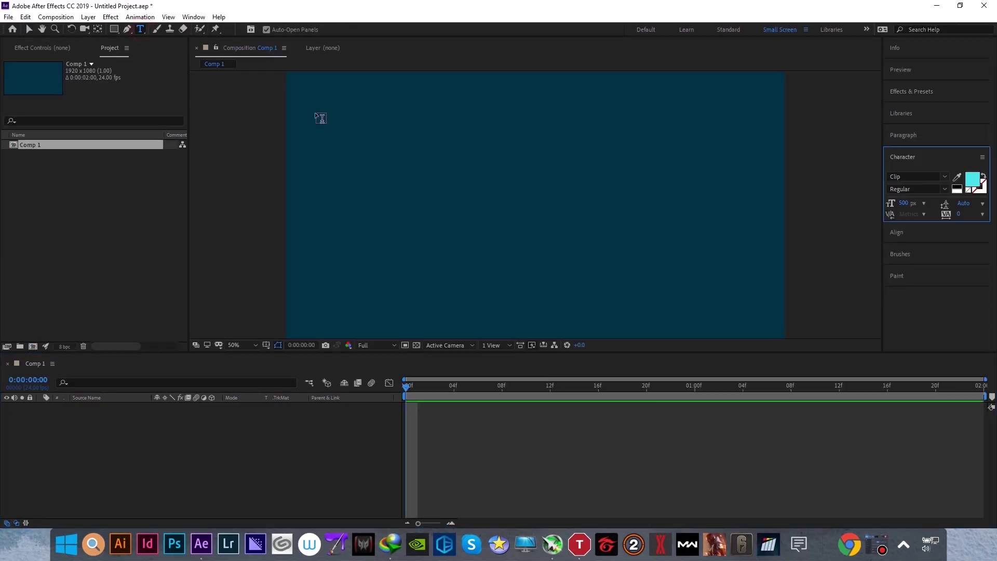
drag(315, 112, 746, 294)
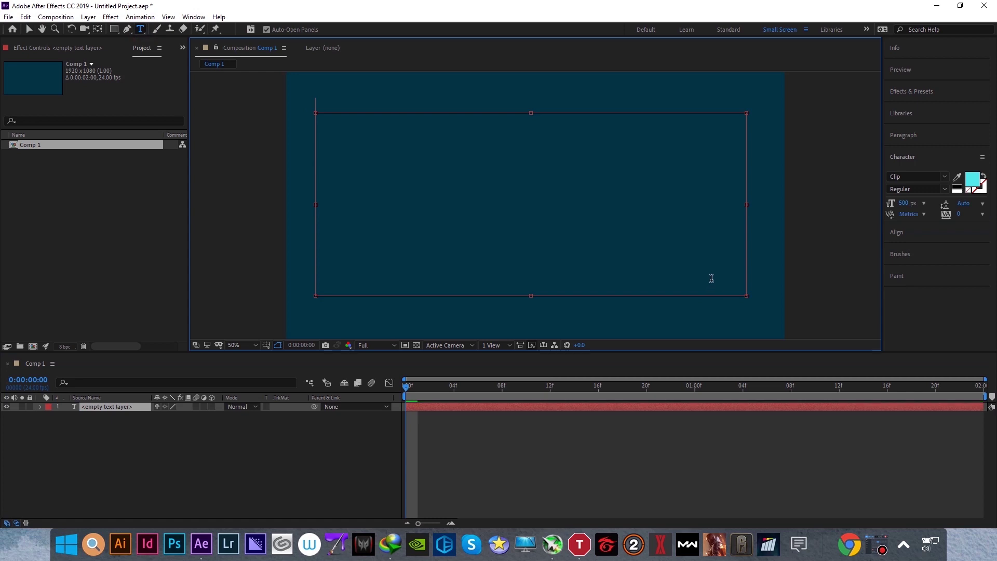
key(Caps_Lock)
text(NEO)
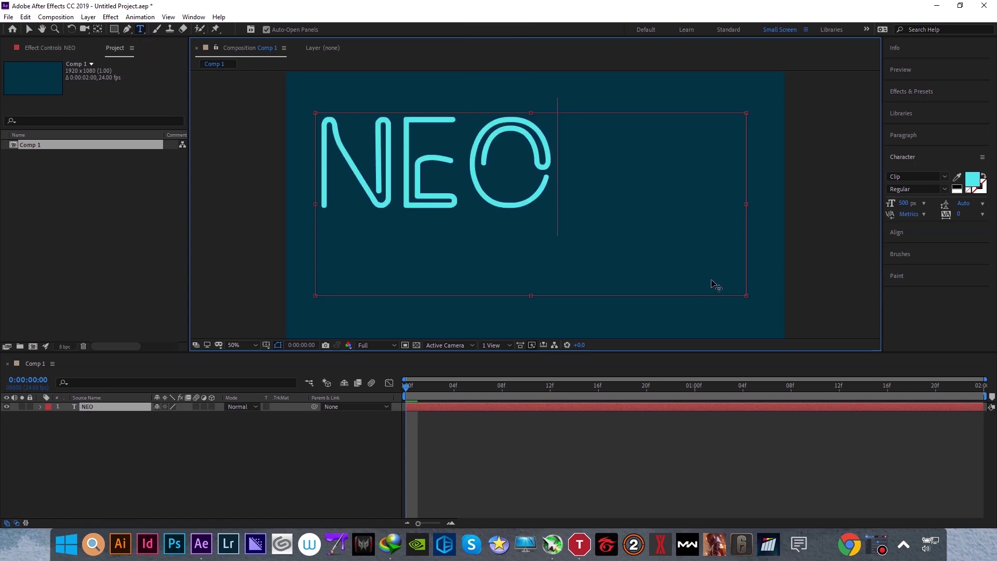
text(N)
key(Caps_Lock)
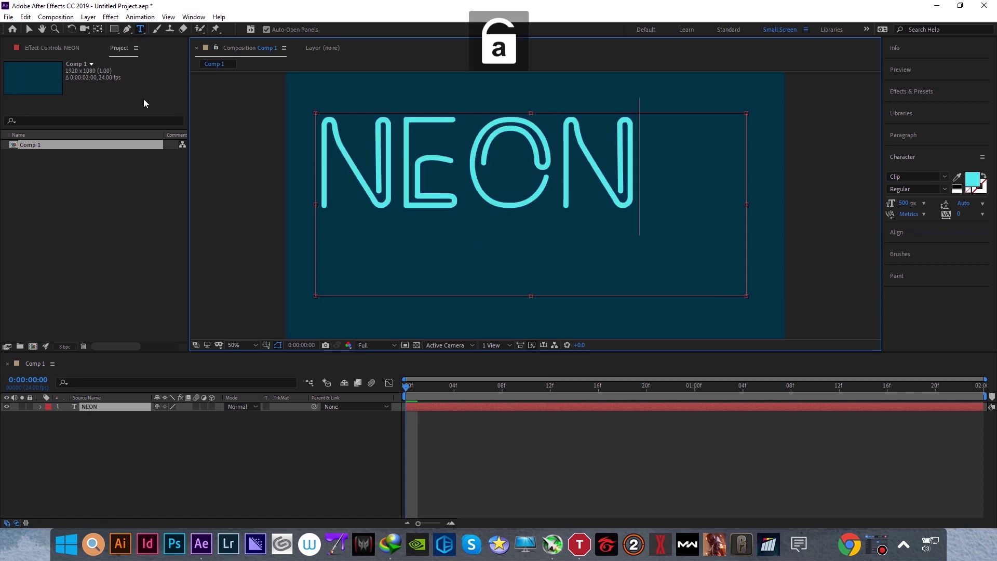
click(29, 29)
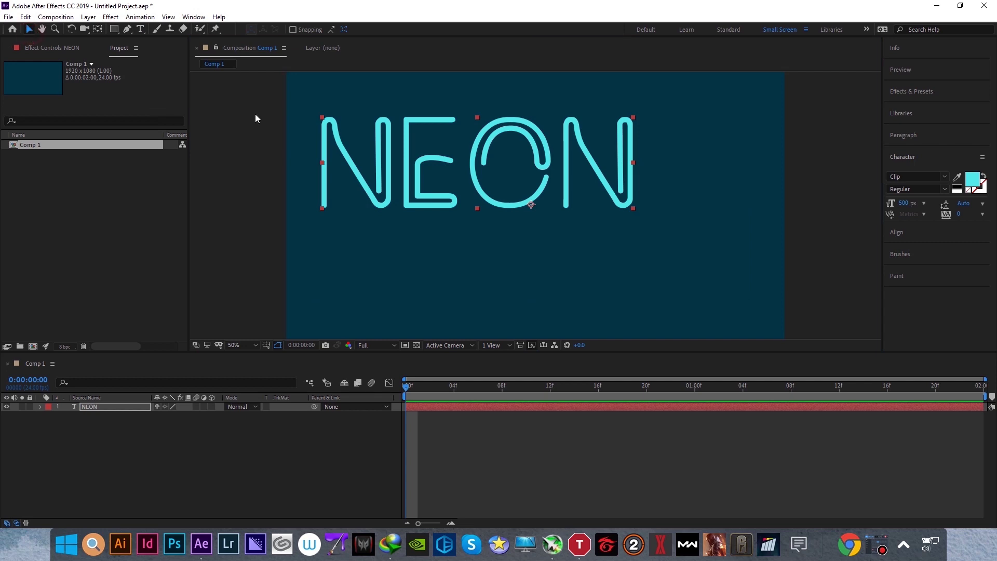
Centre the NEON layer horizontally and vertically using the Align panel
click(902, 232)
click(912, 208)
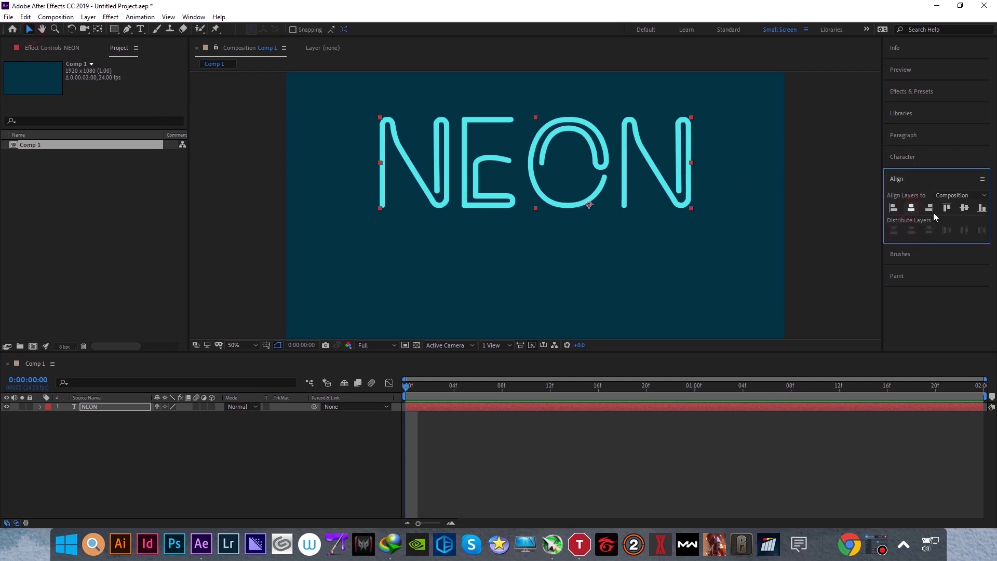
click(965, 208)
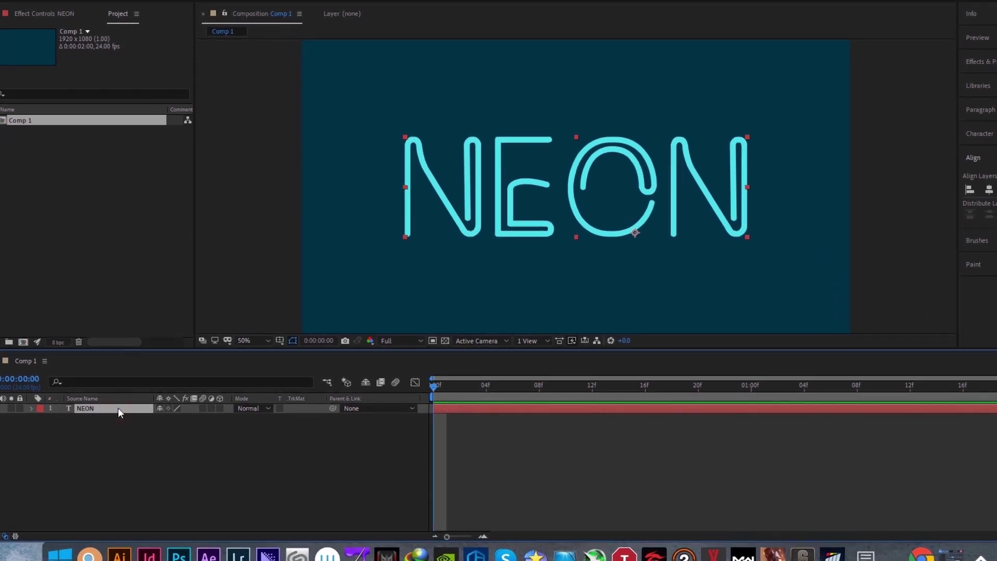
Duplicate the NEON text layer into NEON 2 and NEON 3, then reselect the original NEON
key(ctrl+d)
key(ctrl+d)
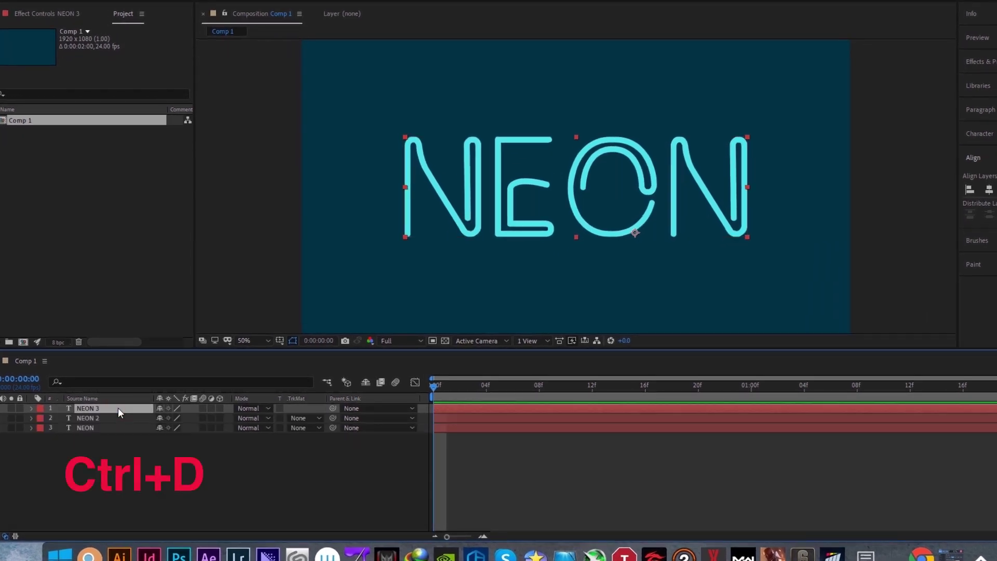
click(94, 426)
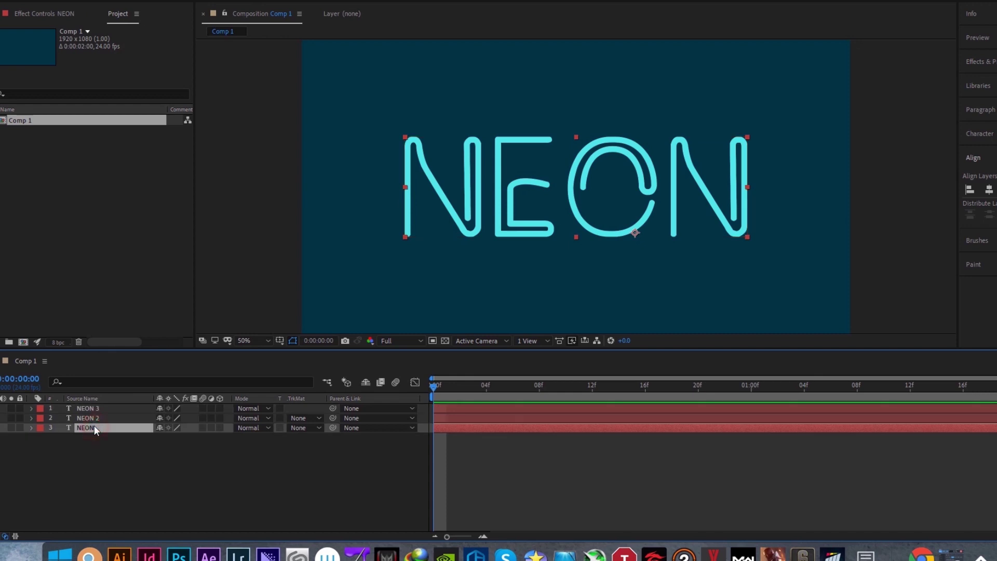
Add a Bevel and Emboss style to the original NEON layer with a mid-grey highlight colour
right_click(95, 425)
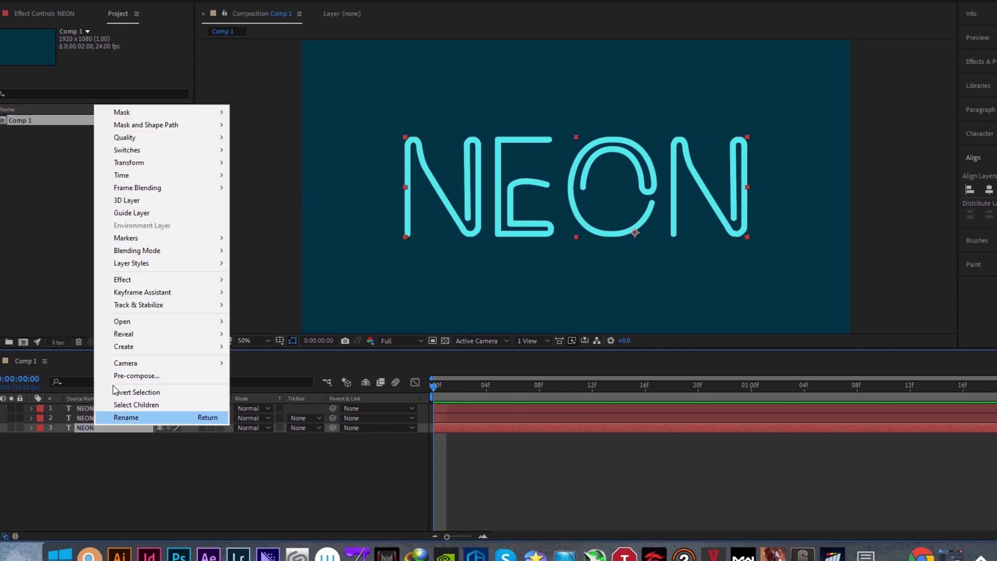
mouse_move(159, 267)
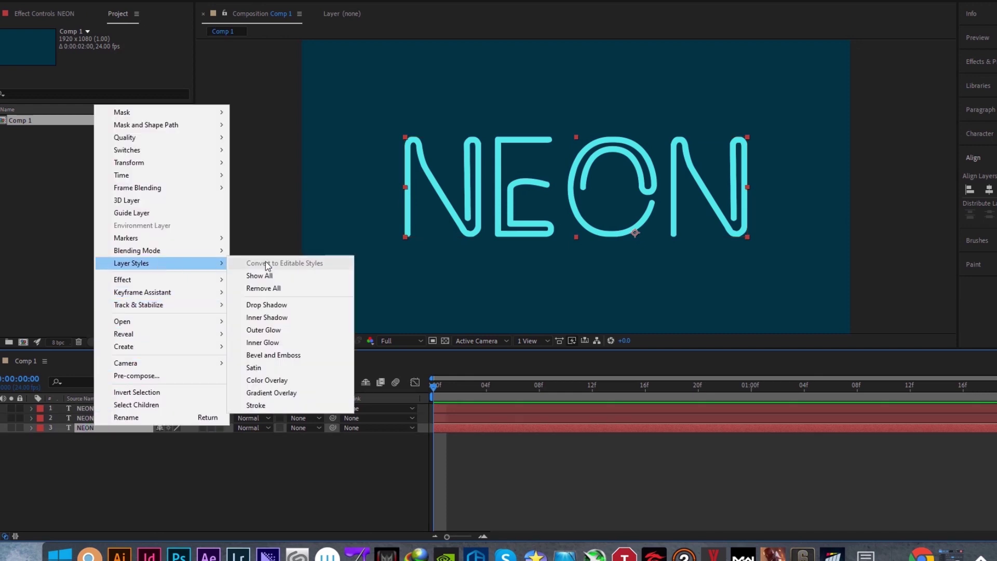
click(283, 354)
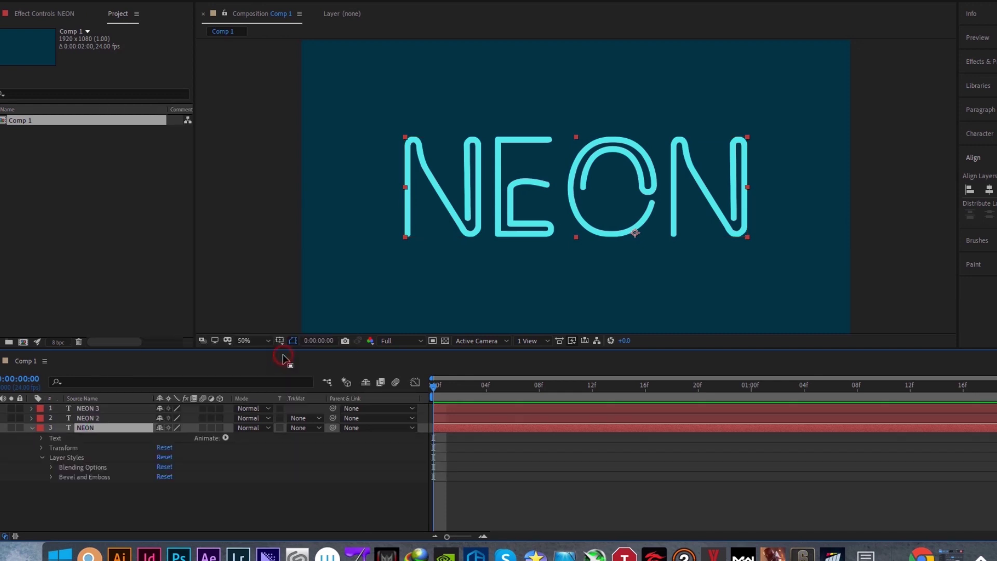
click(51, 476)
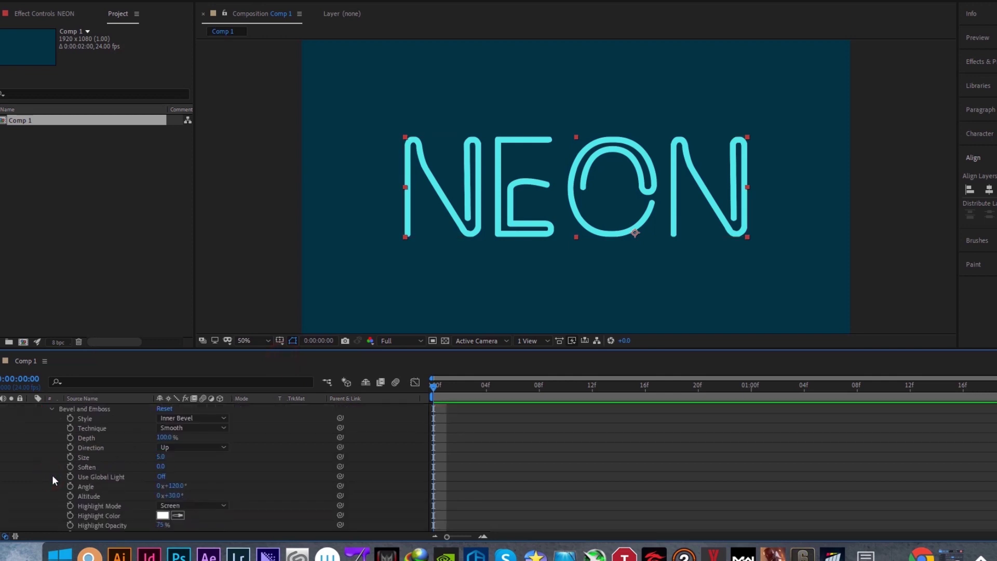
scroll(95, 473, down, 2)
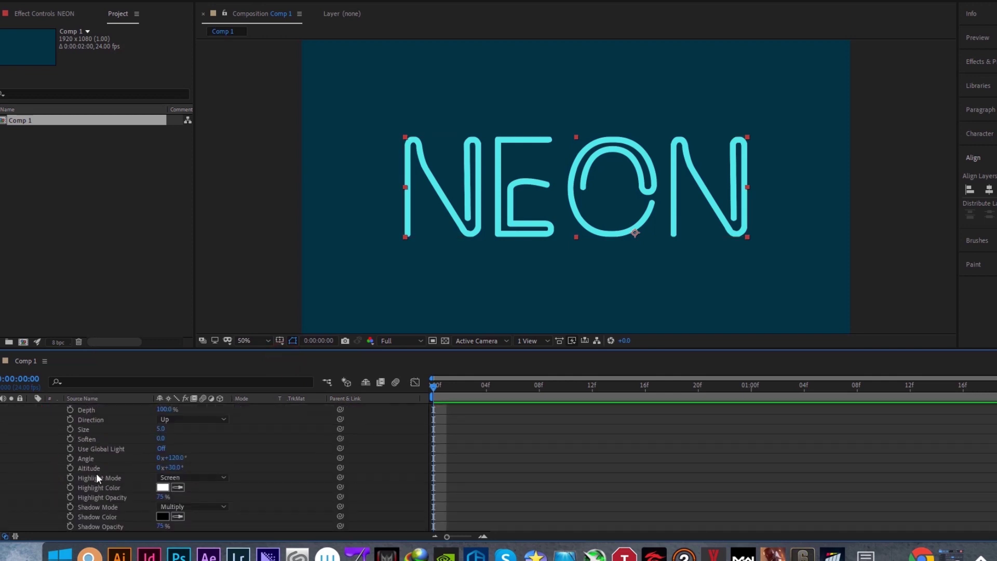
click(165, 488)
mouse_move(732, 260)
mouse_down()
mouse_move(743, 248)
mouse_move(715, 261)
mouse_up()
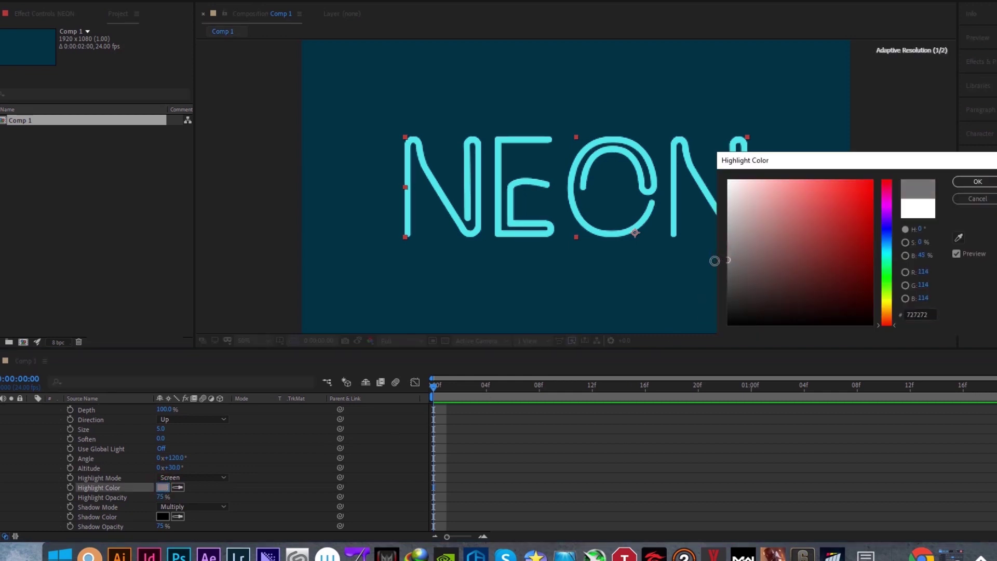
click(955, 182)
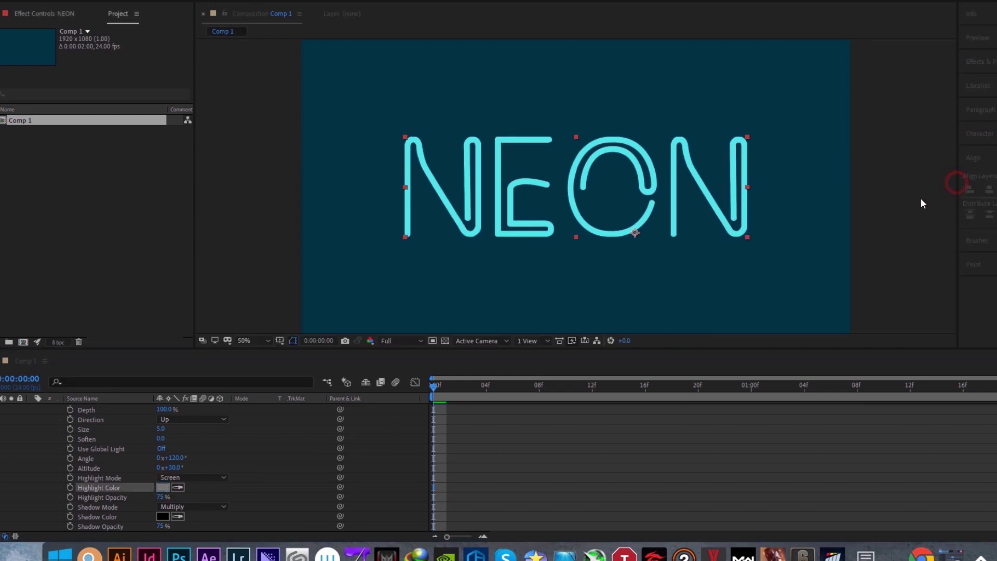
Set Shadow Opacity to 100% and Highlight Opacity to 57%, then collapse the layer
click(161, 527)
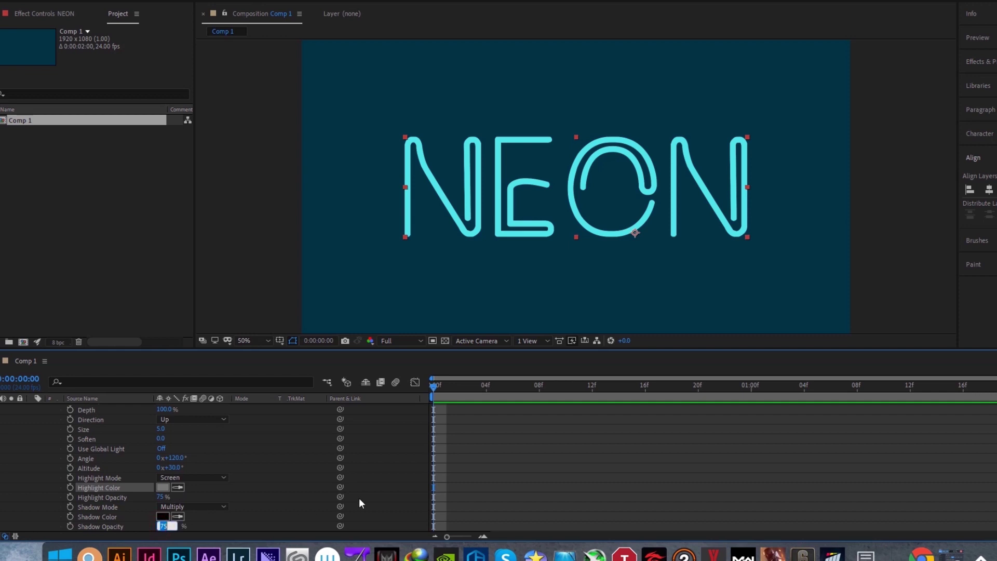
text(100)
key(Return)
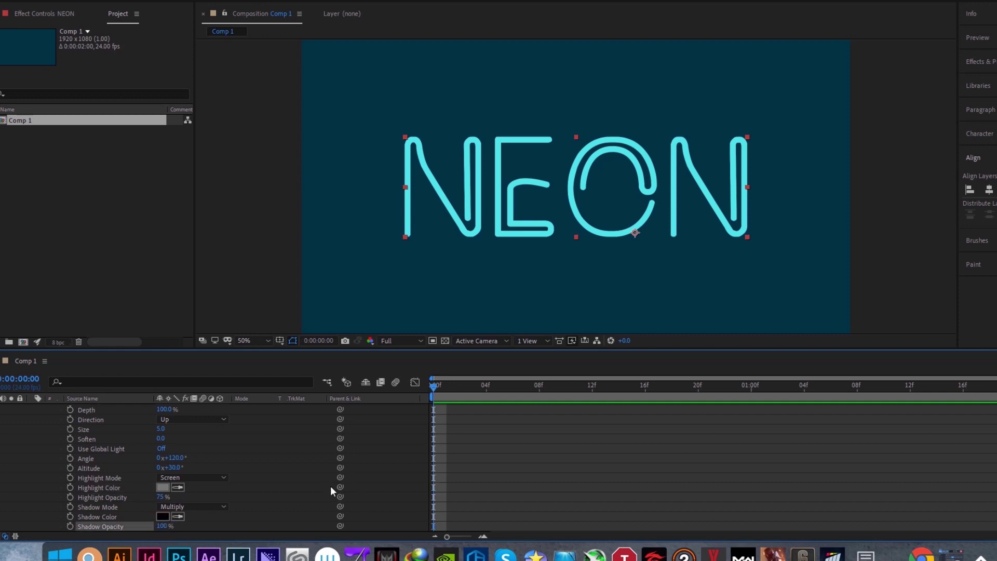
click(162, 497)
text(57)
key(Return)
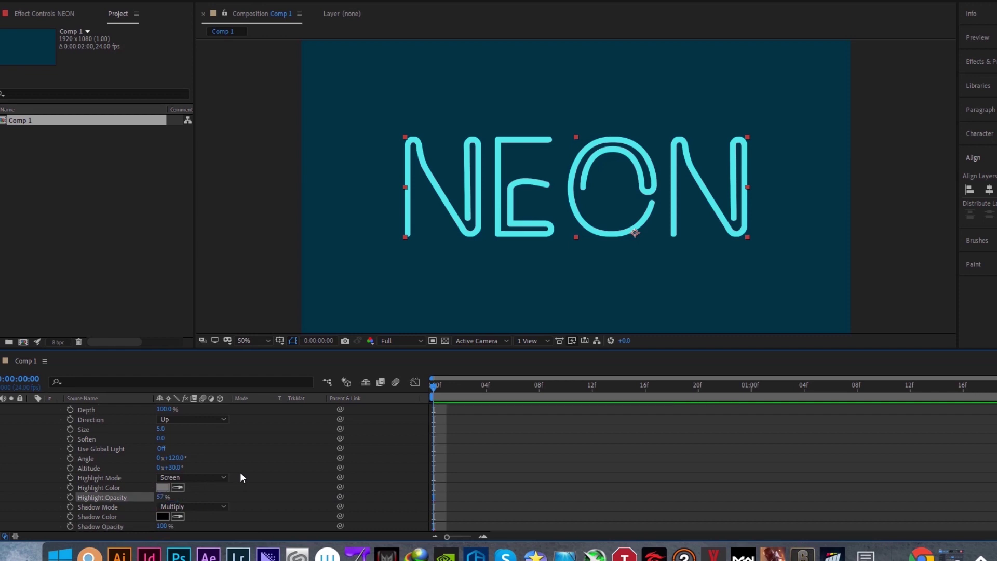
scroll(84, 445, up, 2)
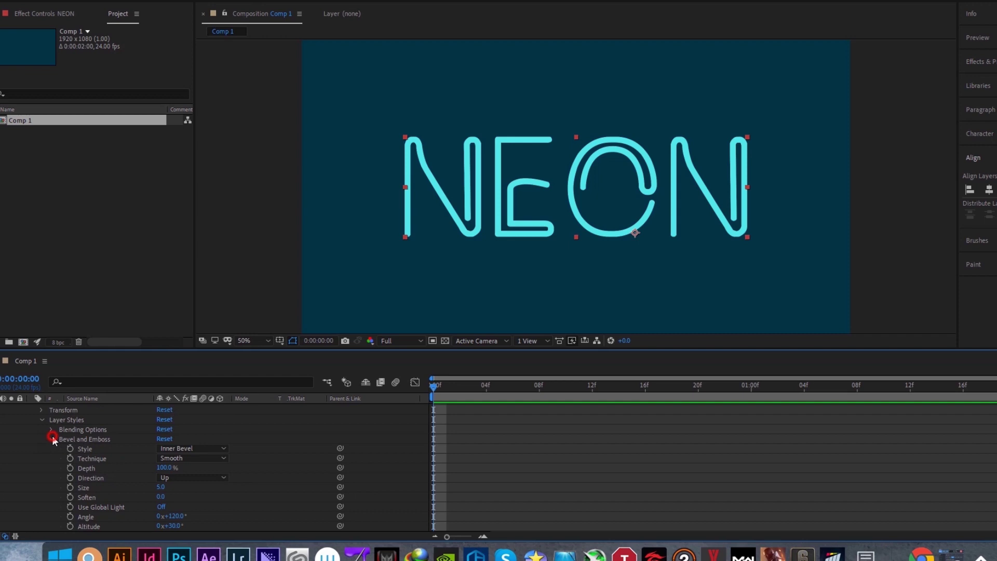
click(53, 439)
click(32, 428)
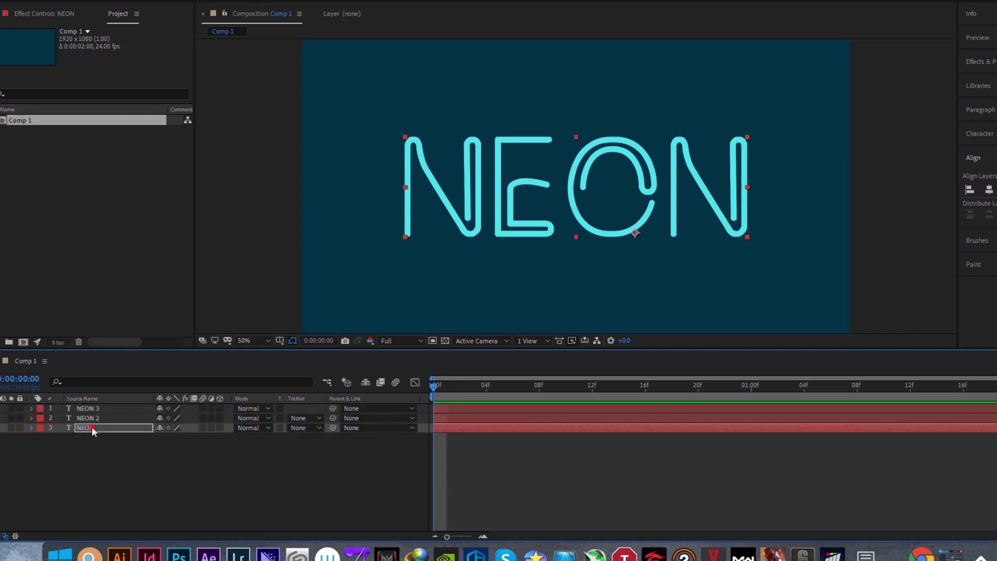
Apply a Fill effect to the NEON layer with dark grey colour 4C4C4C
click(964, 66)
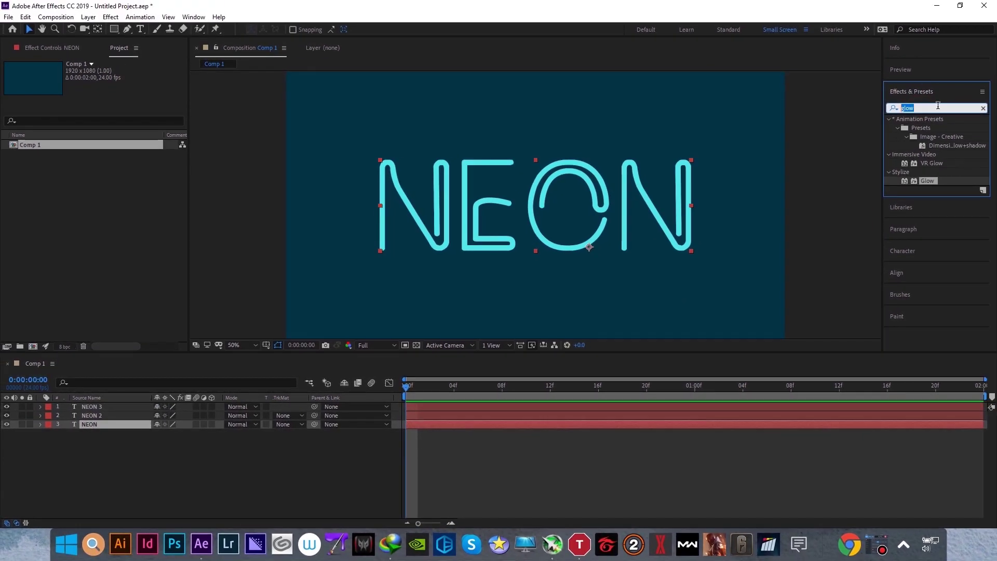
text(fill)
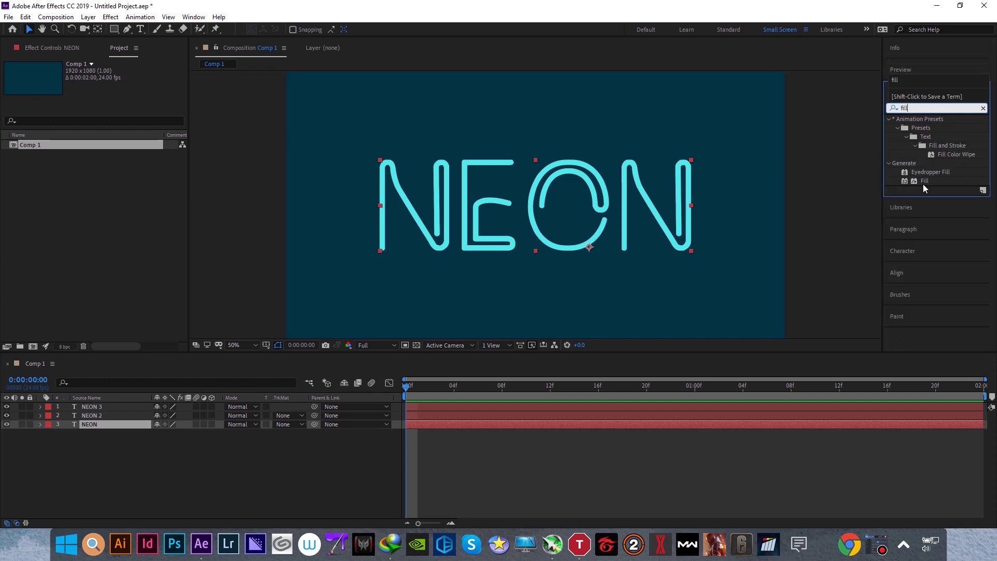
double_click(924, 181)
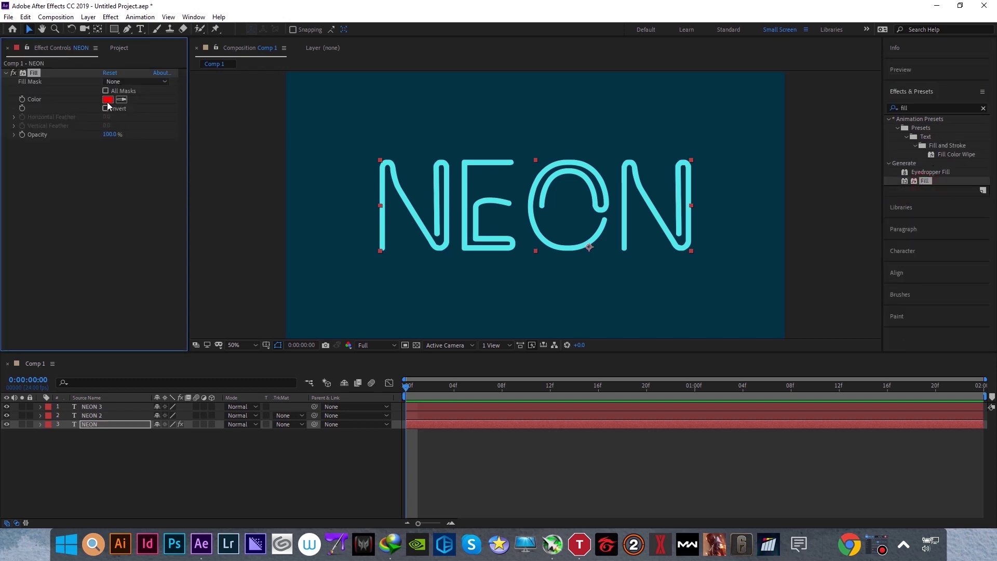
click(108, 100)
drag(703, 227, 656, 291)
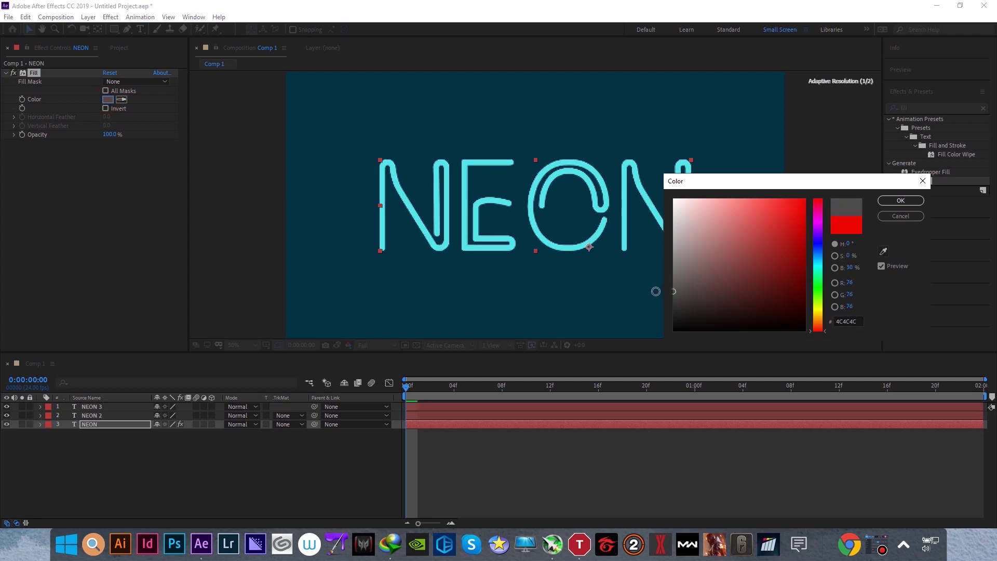
click(899, 202)
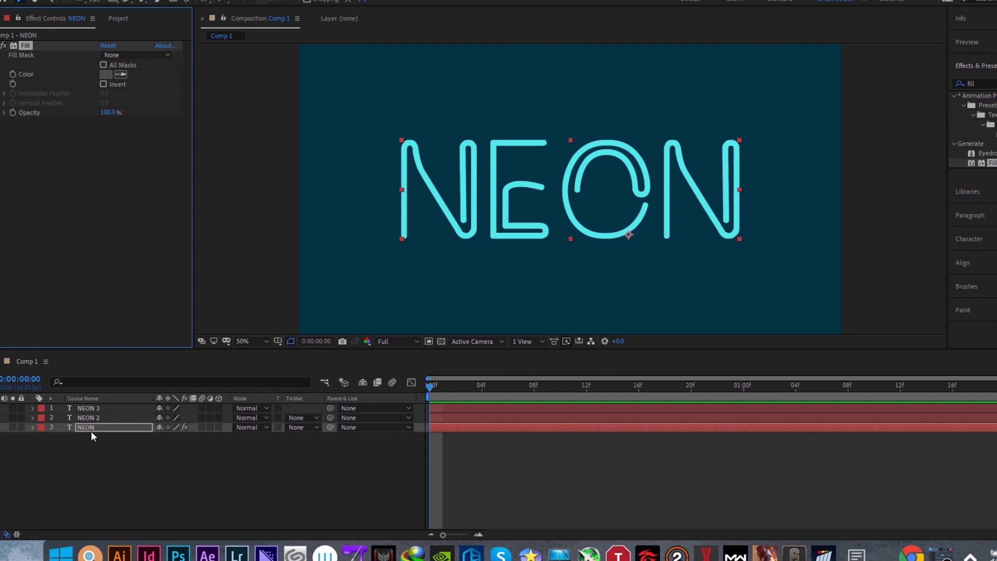
Add a Drop Shadow layer style to the bottom NEON layer
right_click(92, 425)
mouse_move(209, 264)
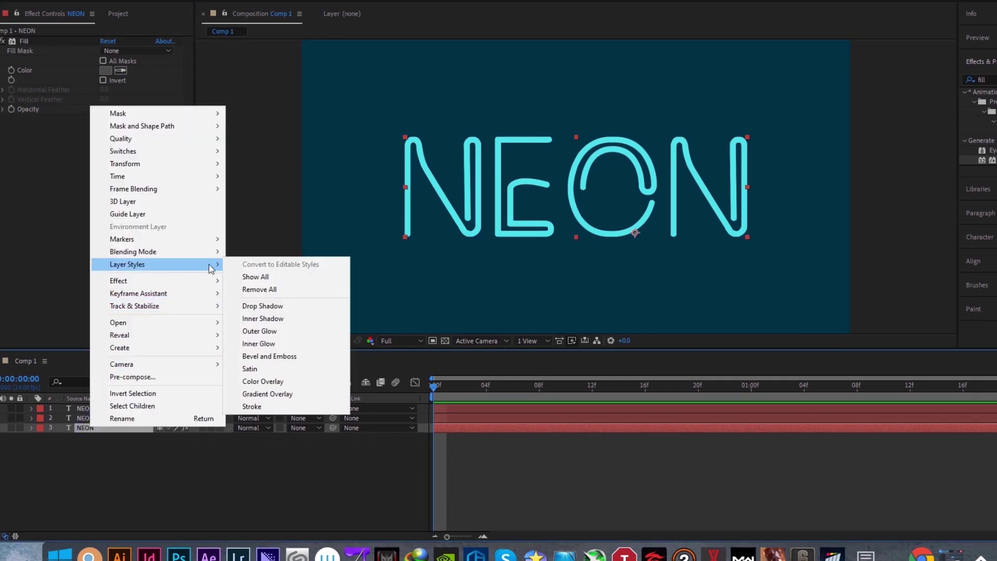
click(264, 306)
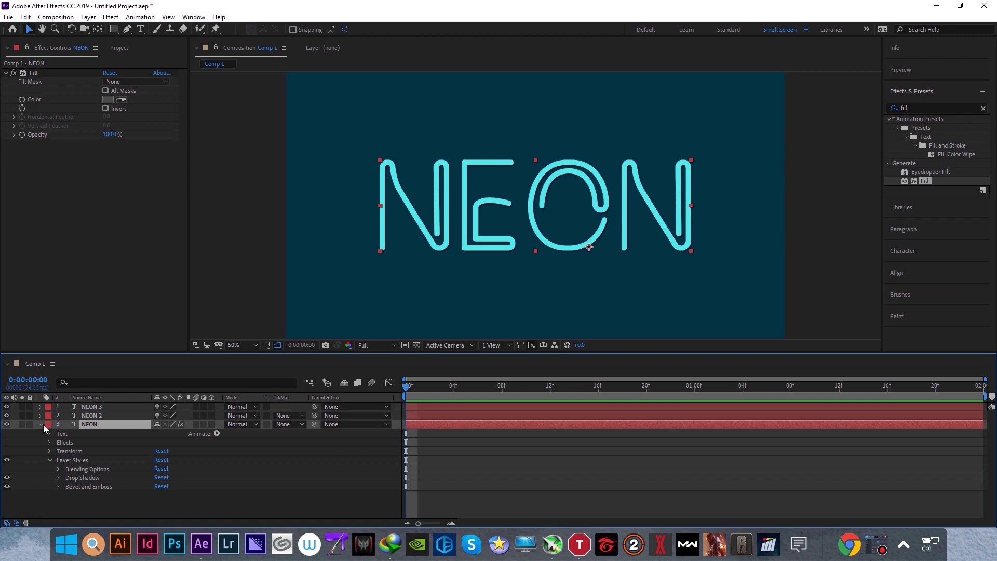
click(42, 425)
click(95, 417)
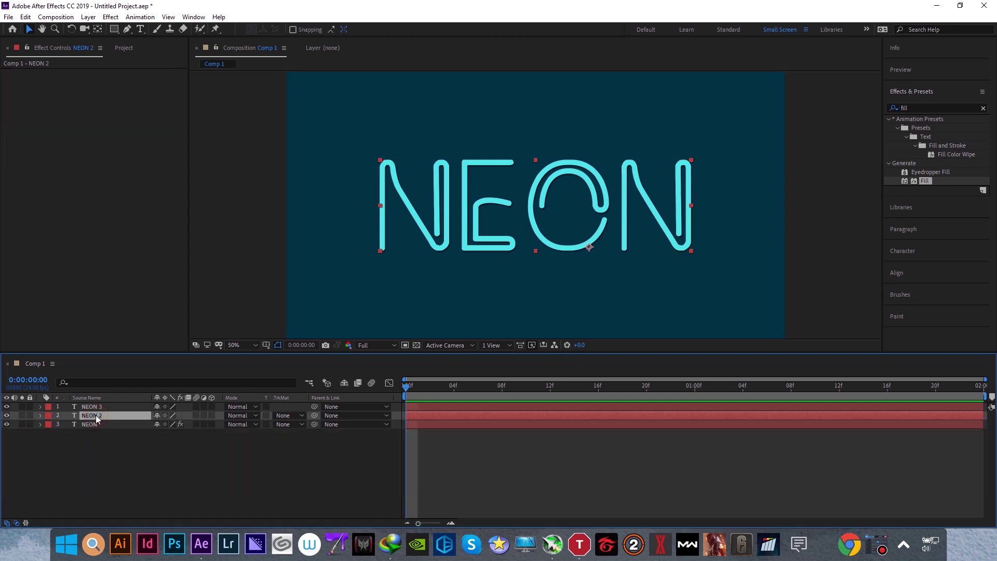
Apply Gaussian Blur to NEON 2 with Blurriness set to 150
click(929, 108)
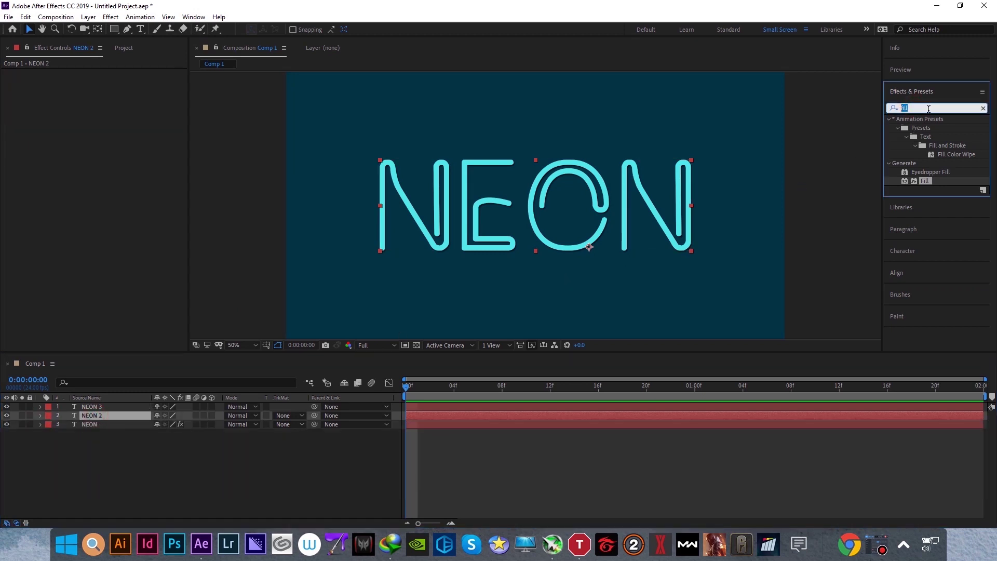
text(gau)
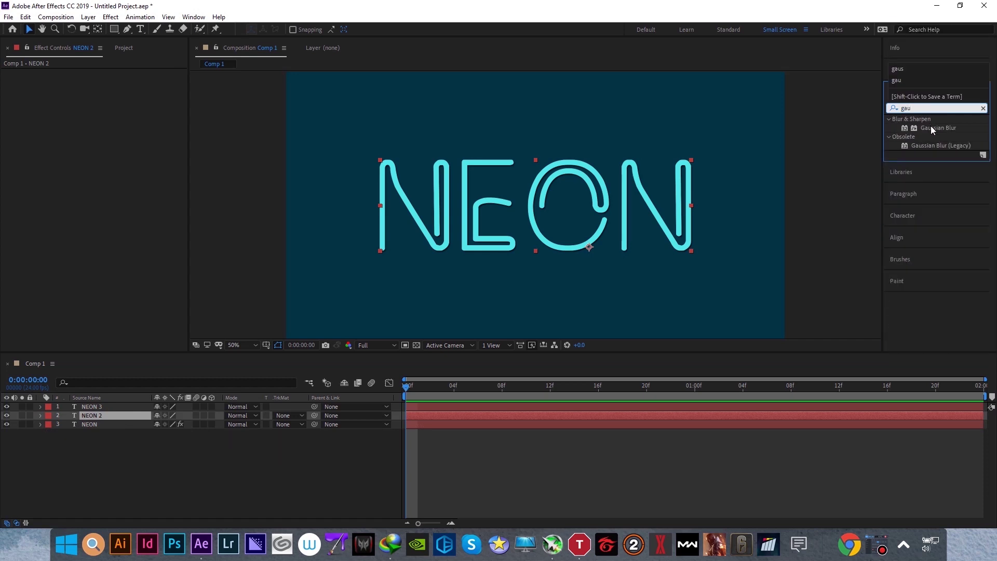
double_click(933, 128)
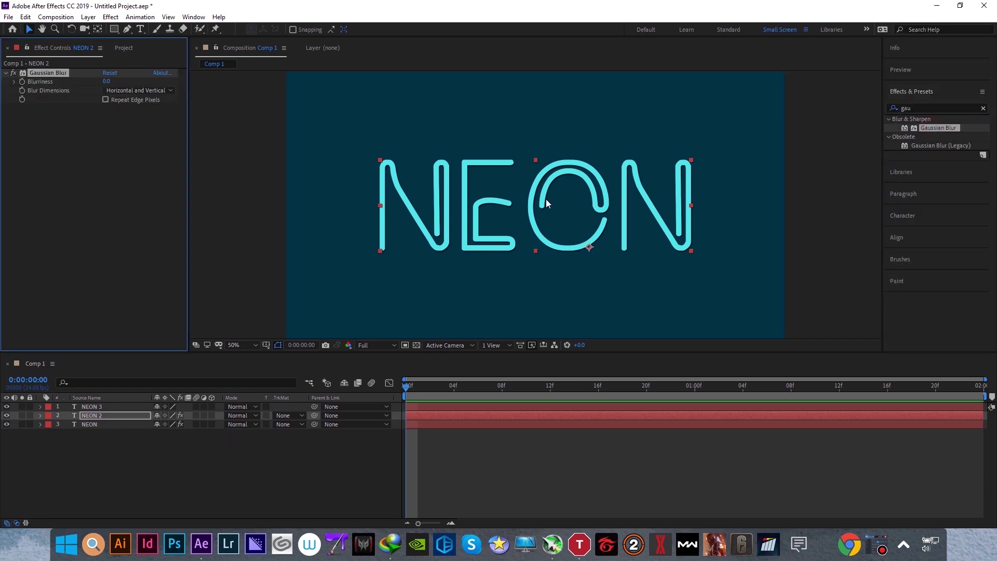
click(108, 82)
text(150)
key(Return)
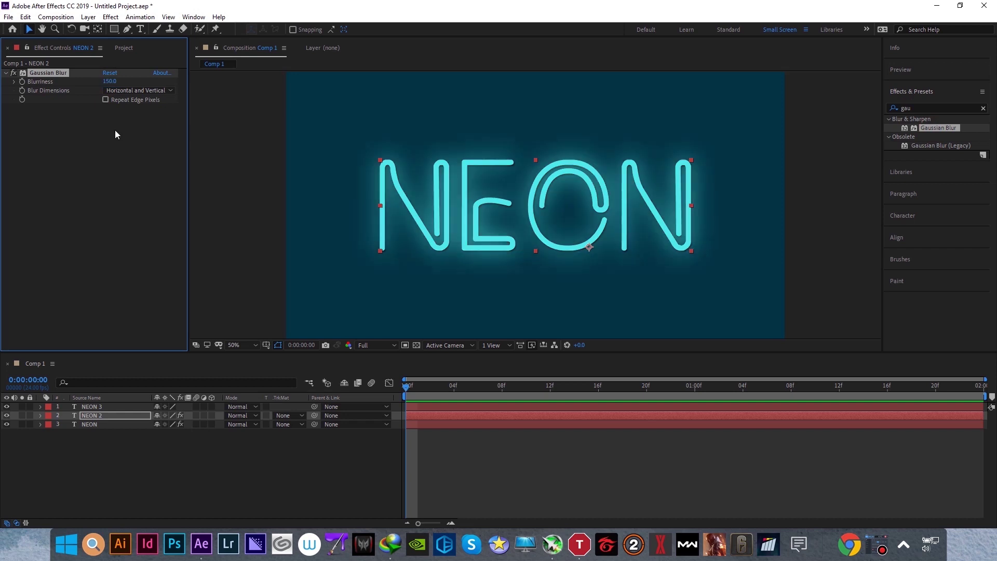
Add an Inner Glow layer style to NEON 3 with its Source set to Center
click(98, 407)
right_click(97, 407)
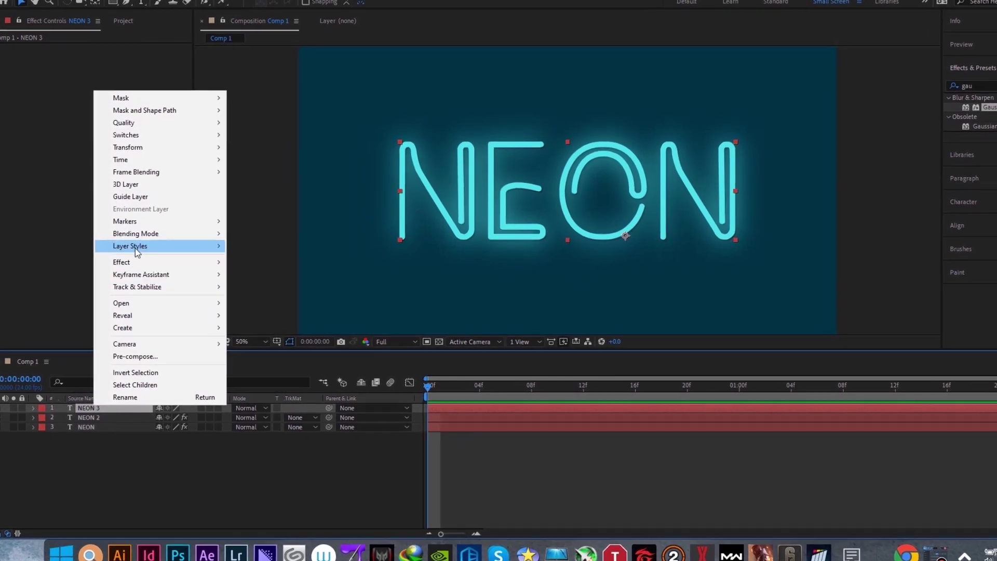
mouse_move(169, 245)
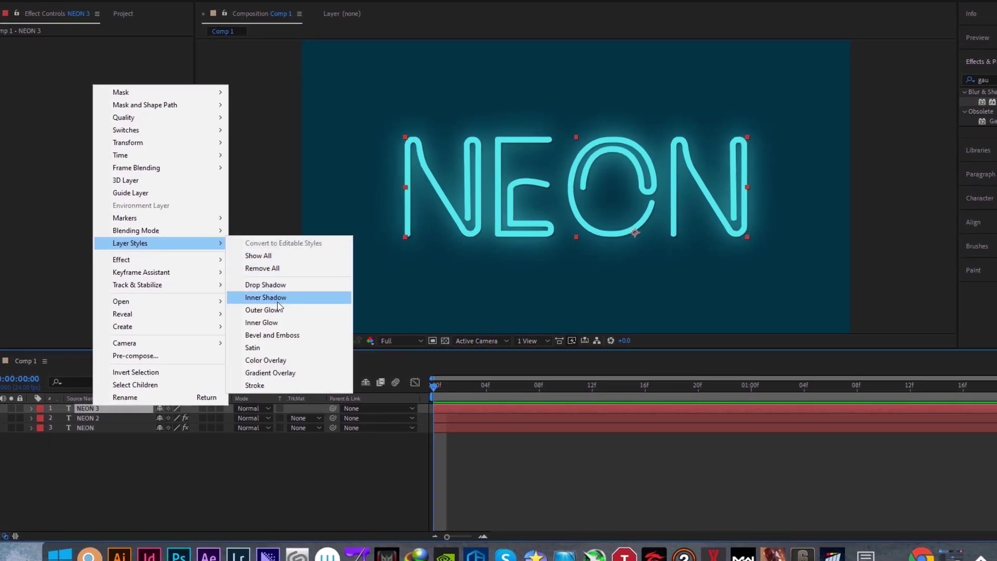
click(275, 321)
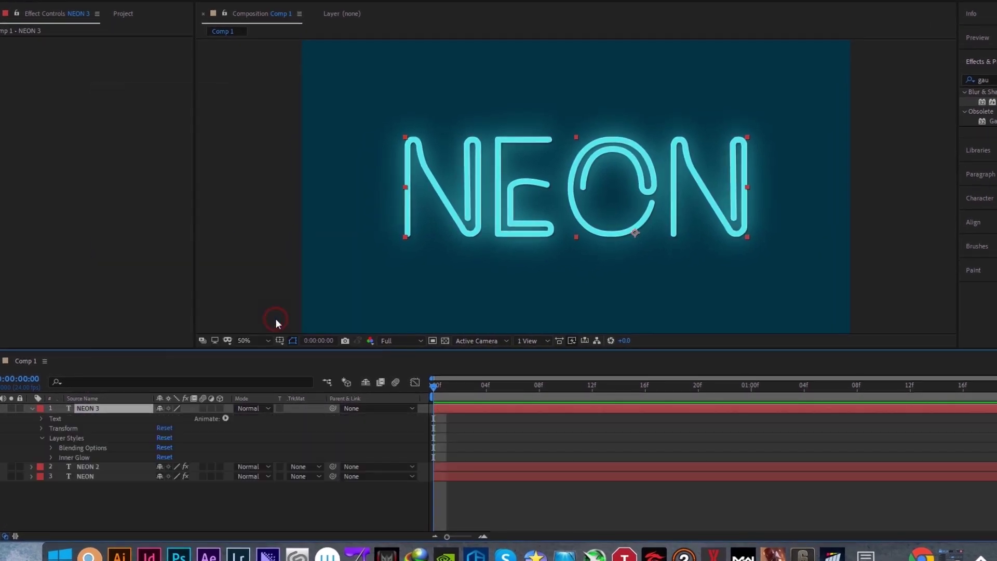
click(51, 456)
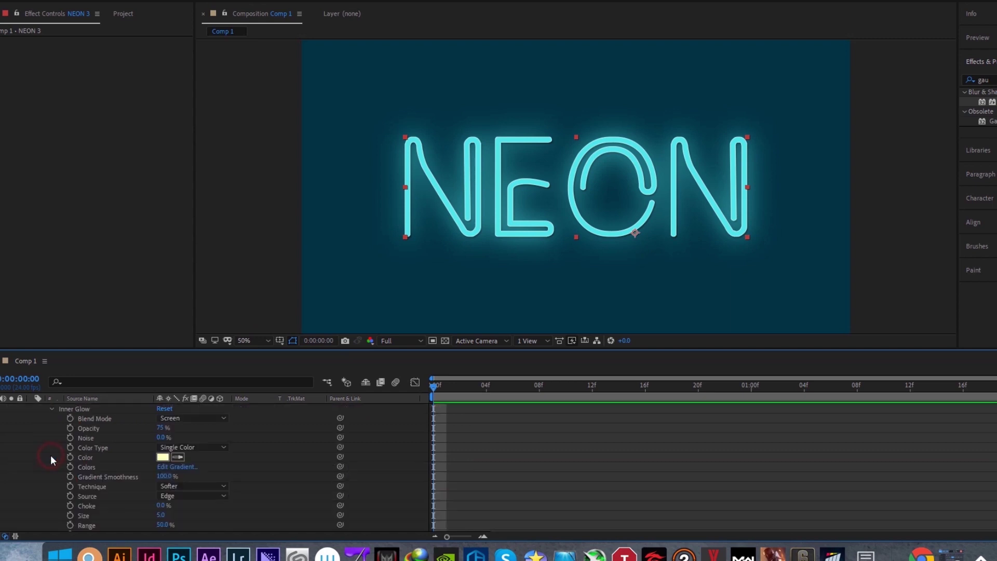
scroll(115, 445, down, 1)
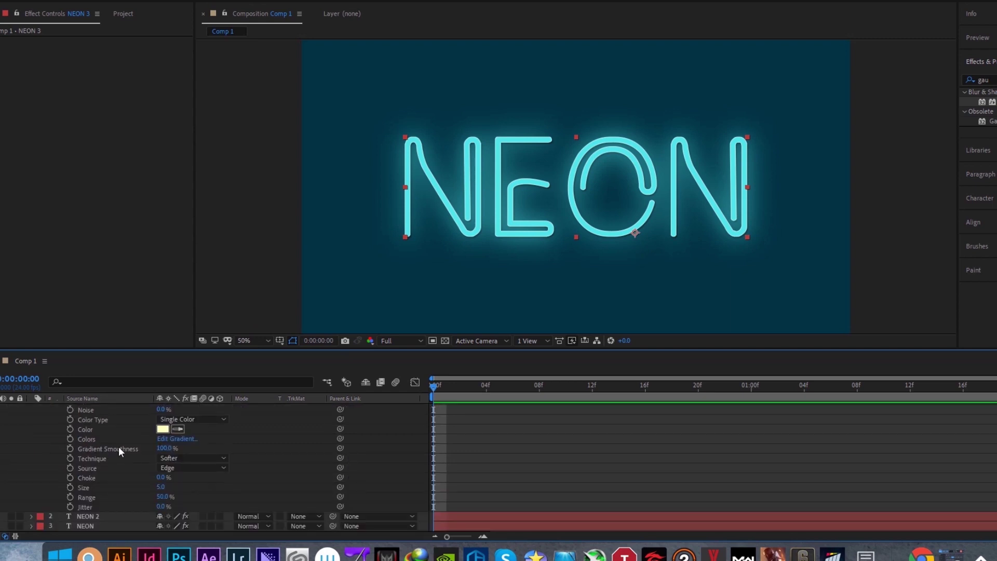
click(172, 468)
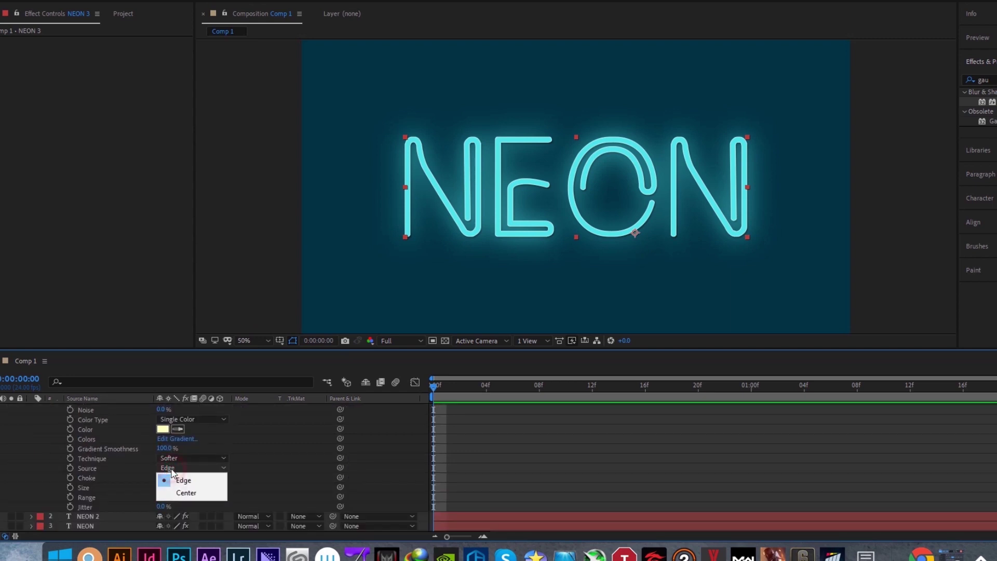
click(181, 493)
scroll(91, 467, up, 2)
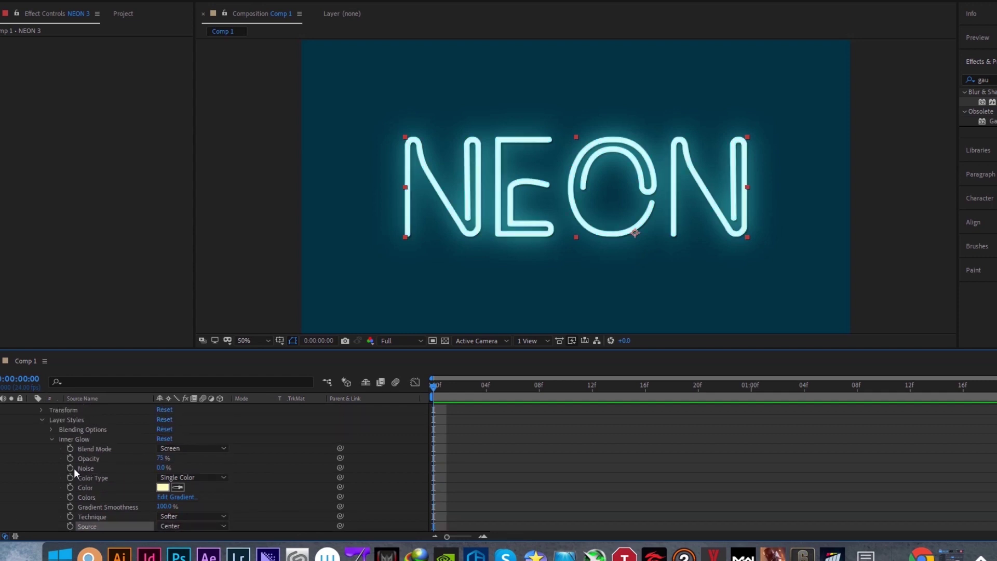
click(51, 439)
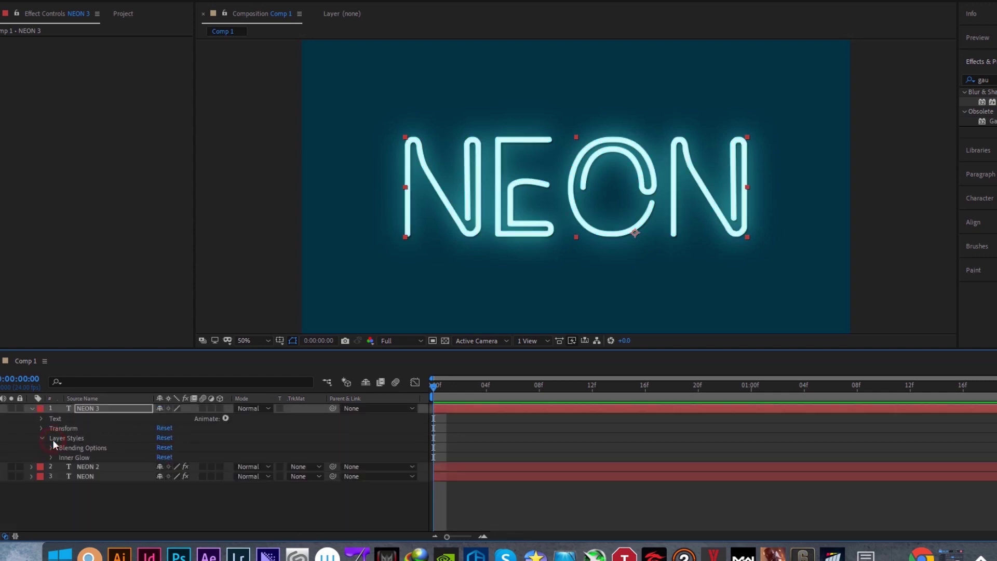
click(32, 407)
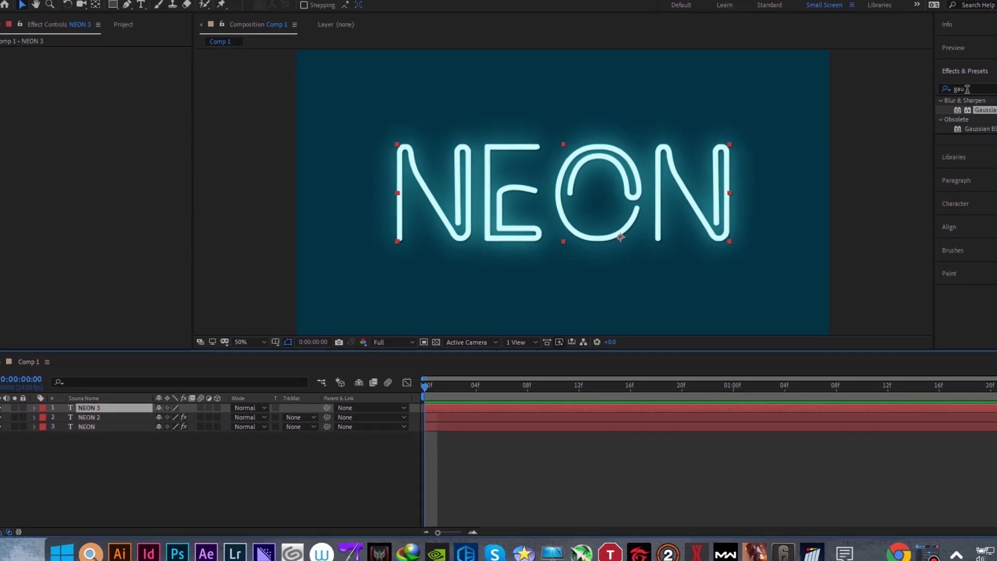
Apply the Glow effect to NEON 3
click(925, 107)
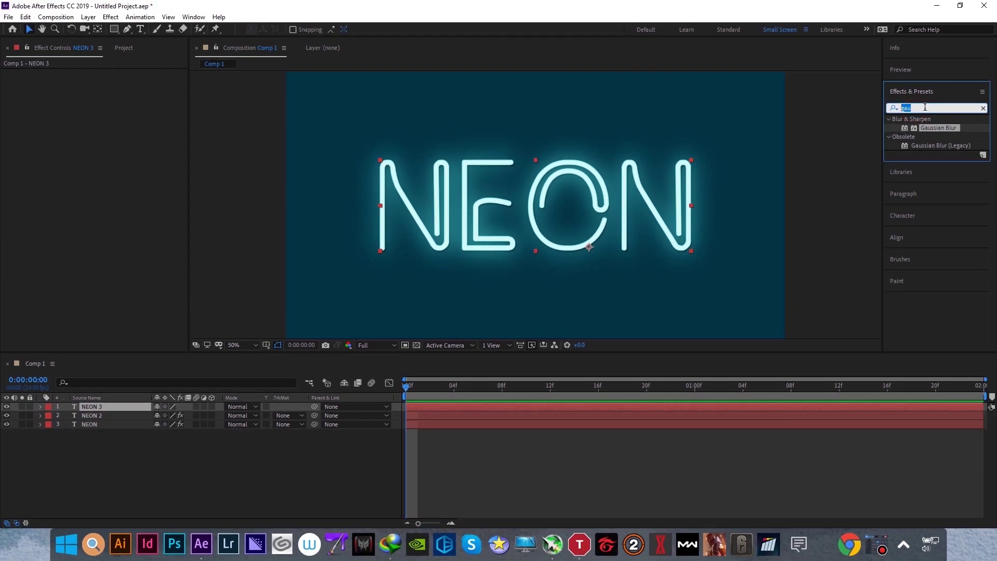
text(glo)
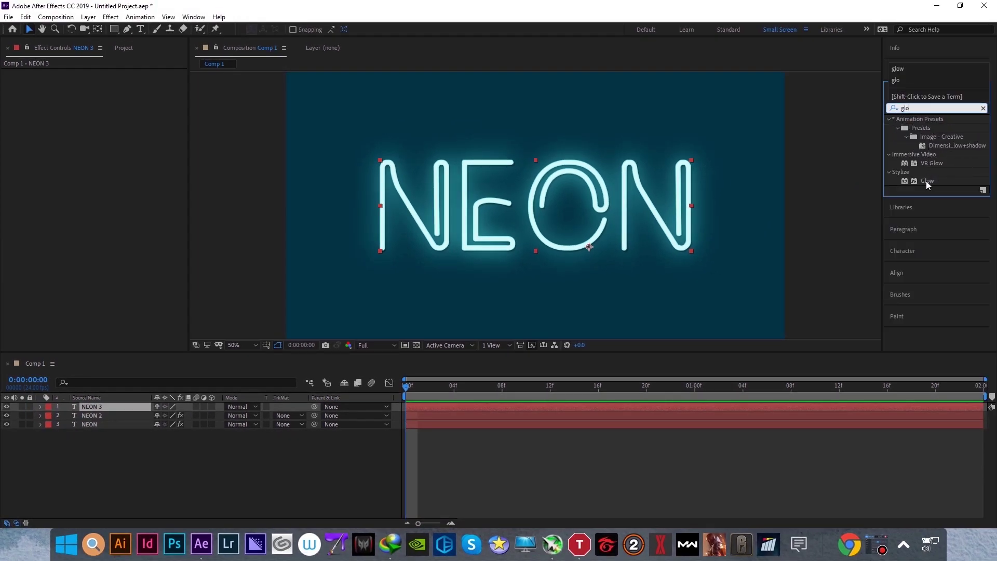
double_click(927, 181)
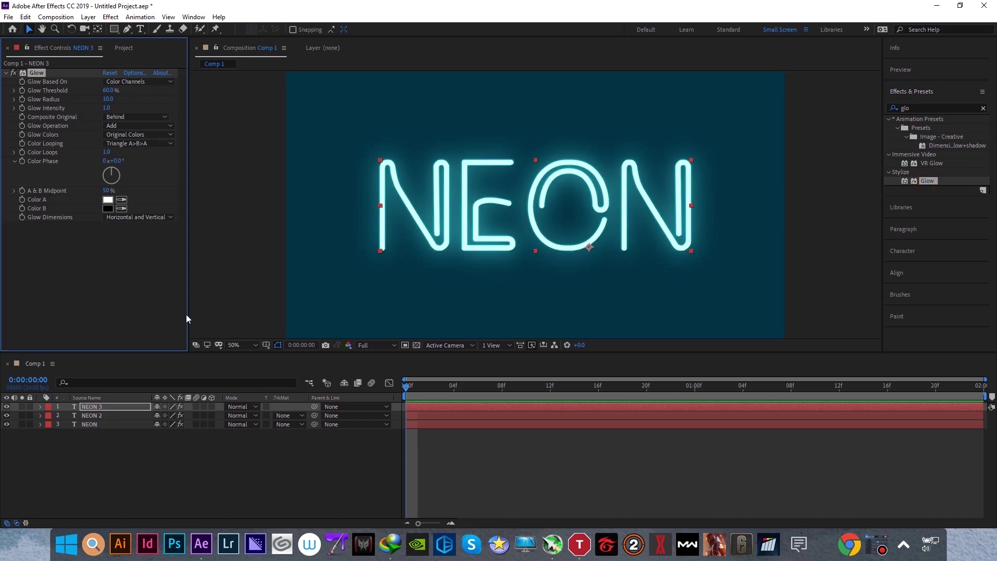
Duplicate NEON 3 into NEON 4 and delete the copy's Glow effect
click(90, 407)
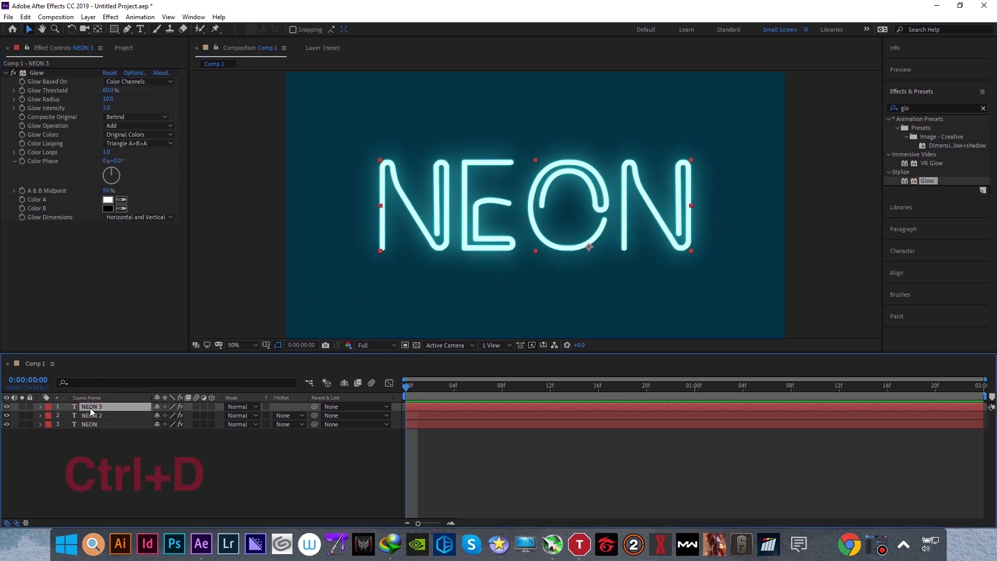
key(ctrl+d)
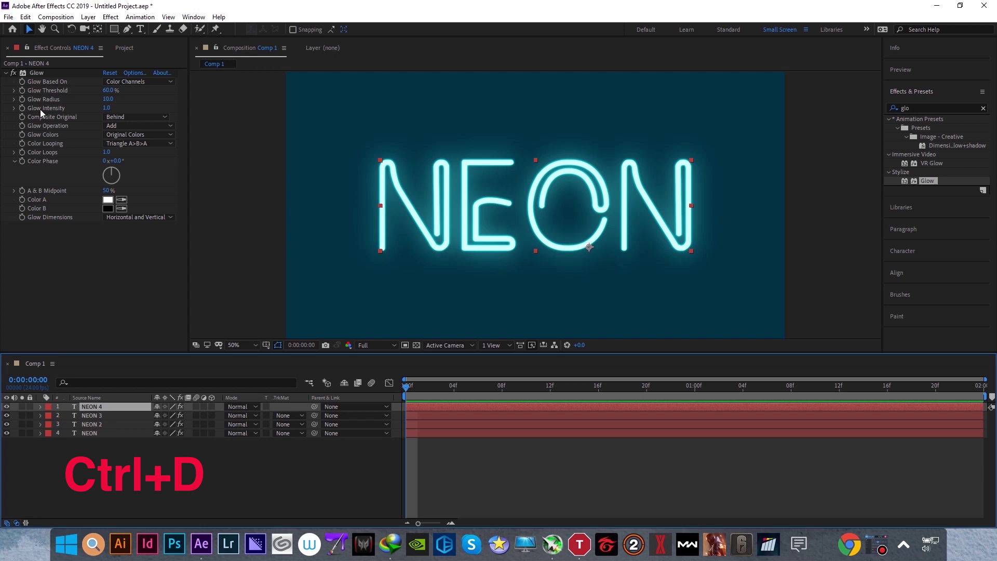
click(36, 74)
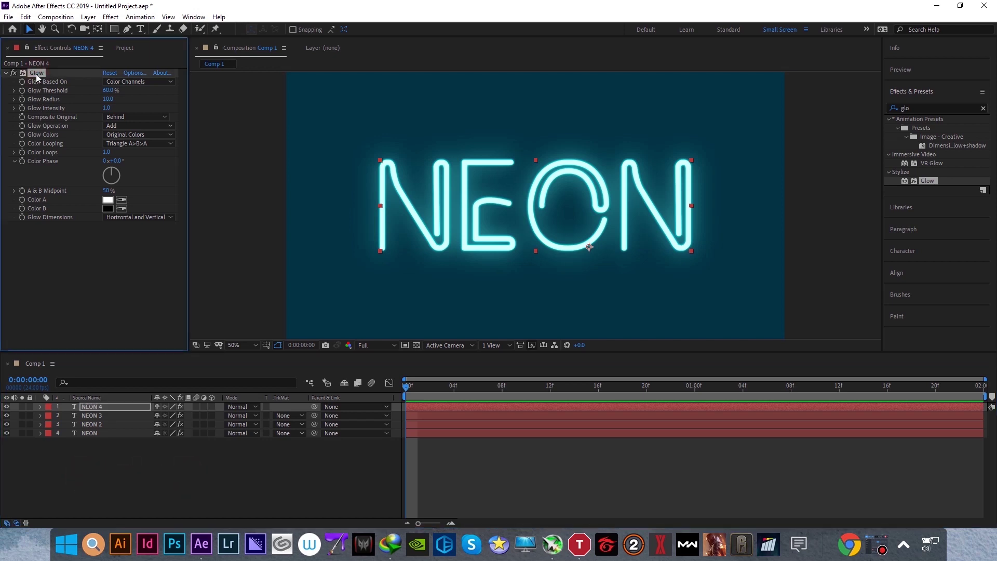
key(Delete)
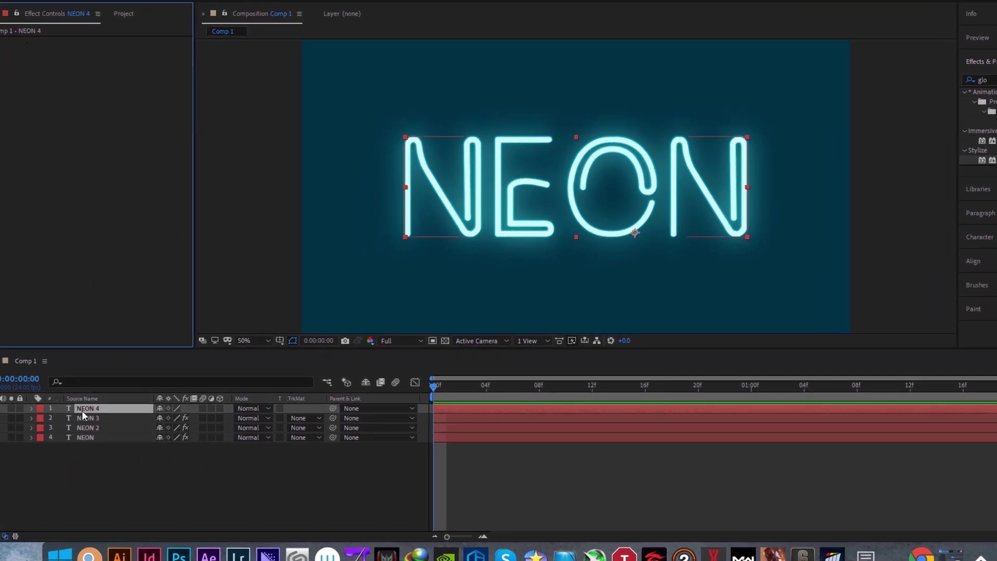
Add a Bevel and Emboss layer style to NEON 4 and reveal its settings
right_click(80, 410)
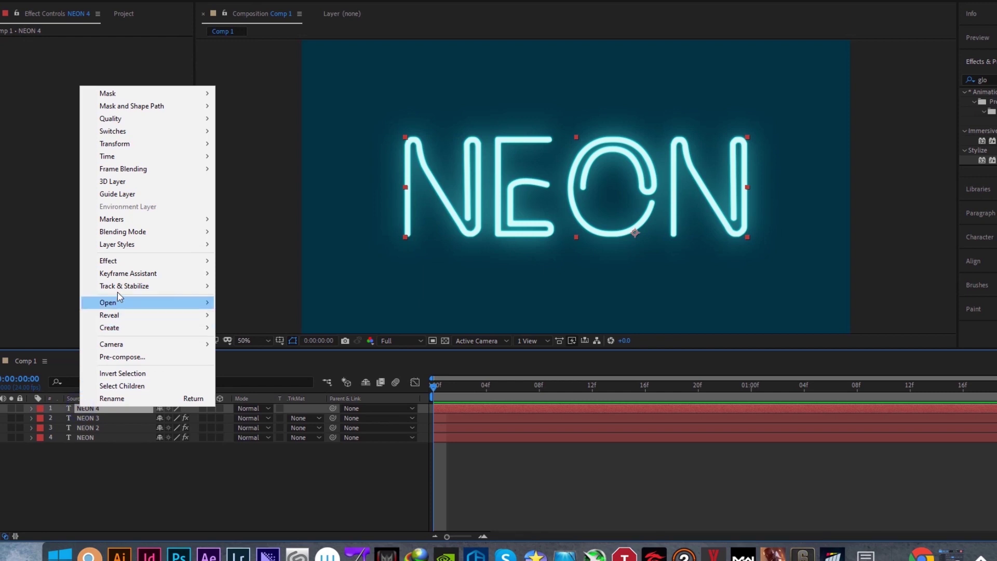
mouse_move(136, 248)
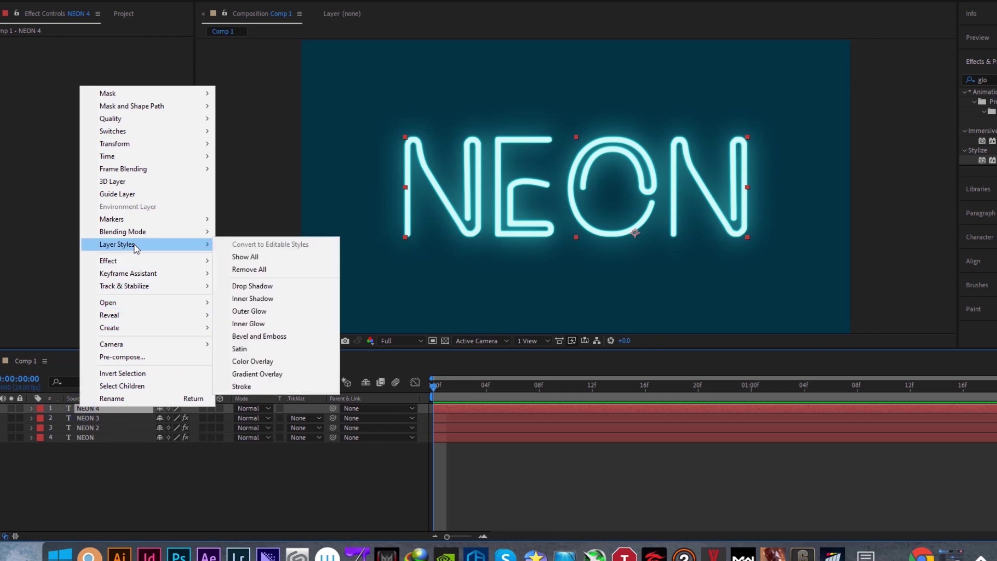
click(258, 335)
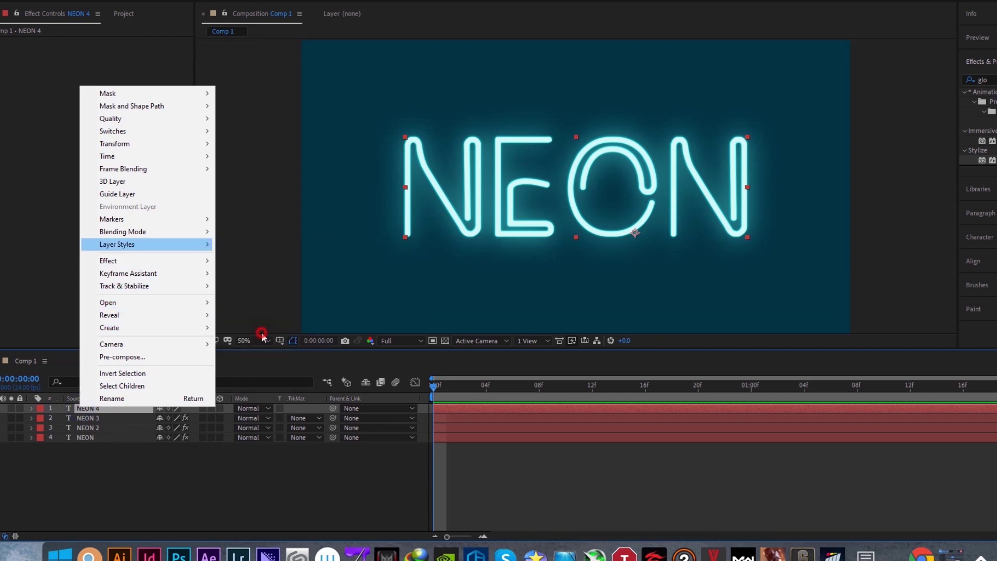
click(31, 409)
click(41, 437)
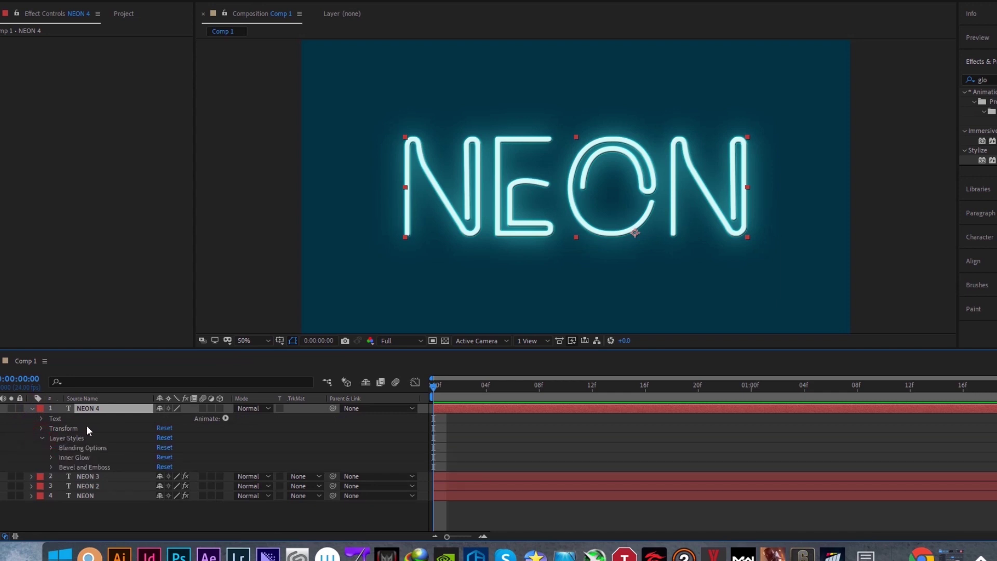
click(51, 467)
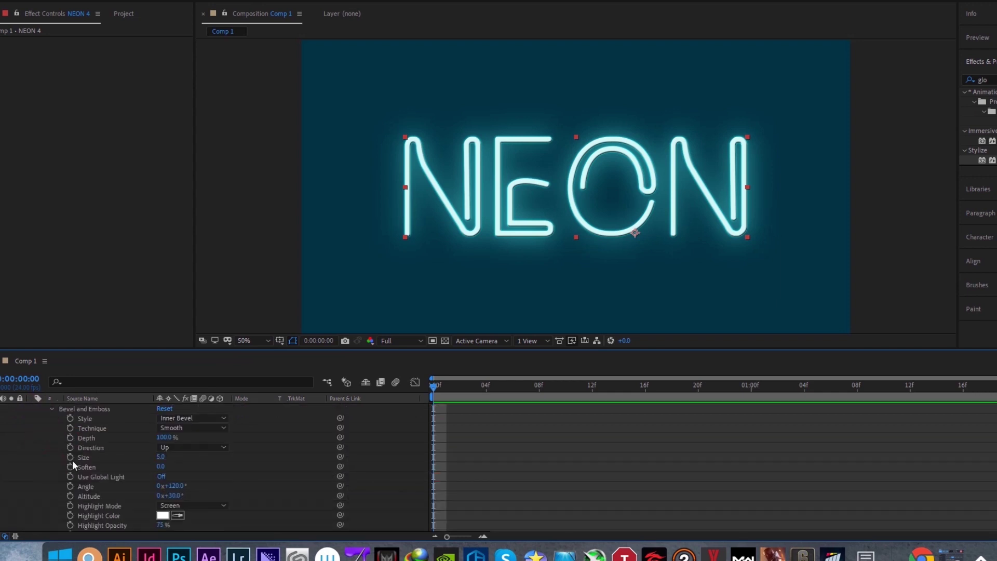
scroll(101, 451, down, 4)
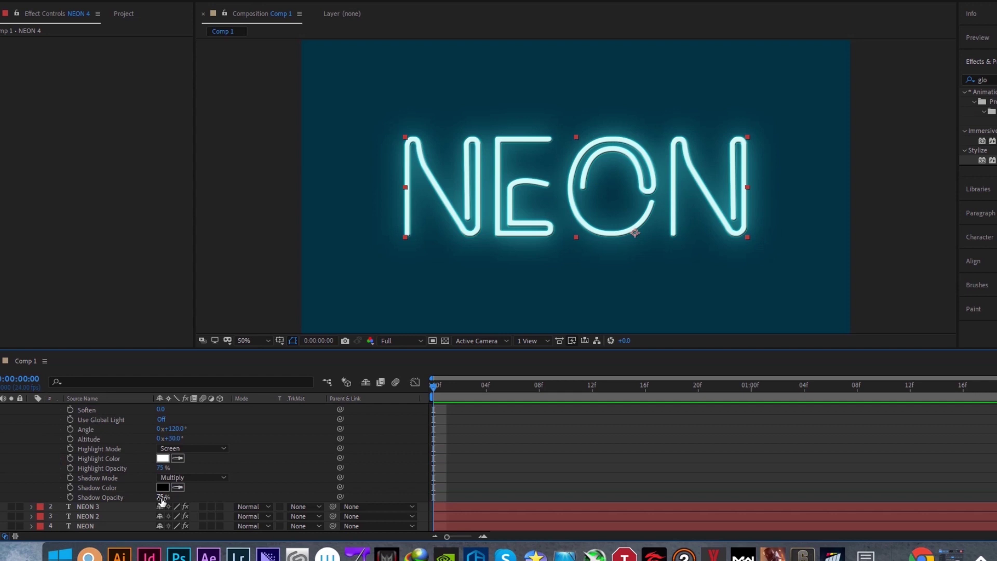
Set NEON 4's Highlight Opacity to 0% and Shadow Opacity to 21%
click(160, 468)
text(0)
key(Return)
click(160, 497)
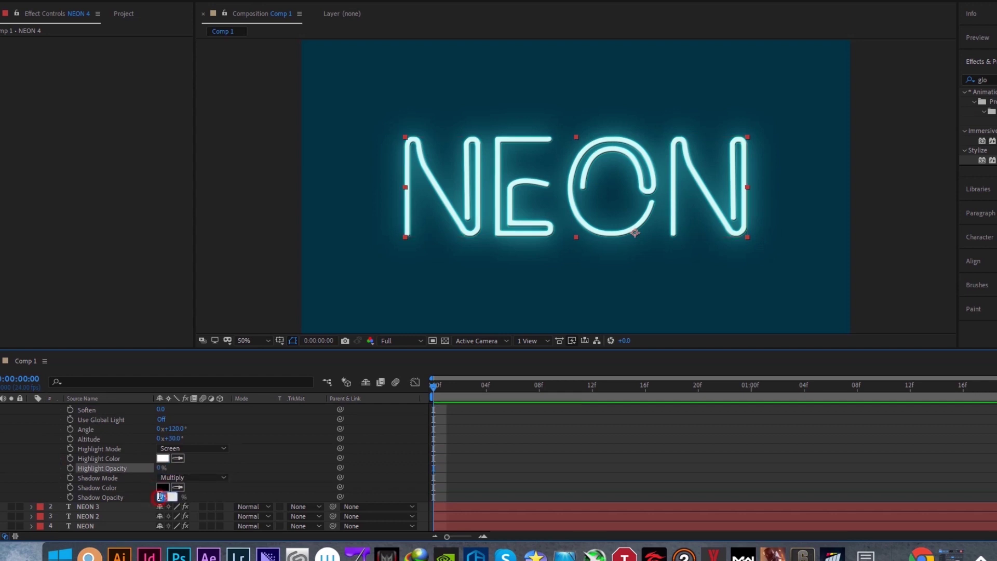
text(21)
key(Return)
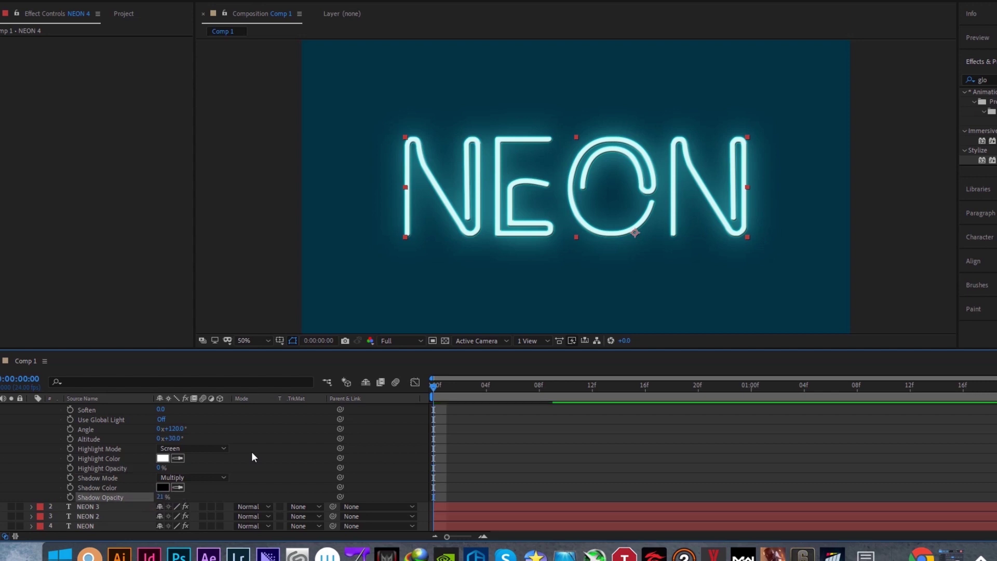
Change NEON 4's Inner Glow opacity from 75% to 50%
scroll(110, 477, up, 5)
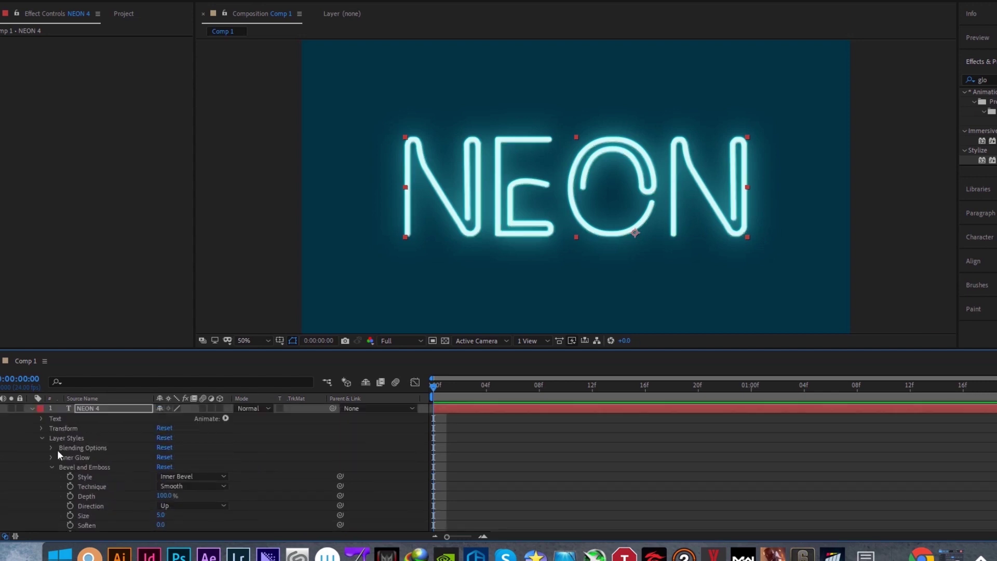
click(51, 468)
click(49, 459)
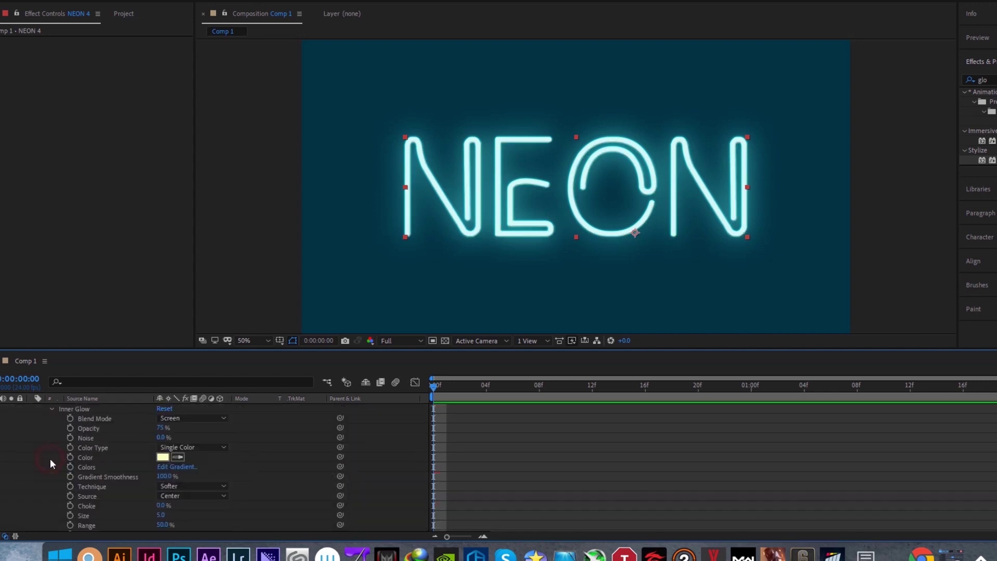
click(162, 428)
text(50)
key(Return)
scroll(67, 475, up, 3)
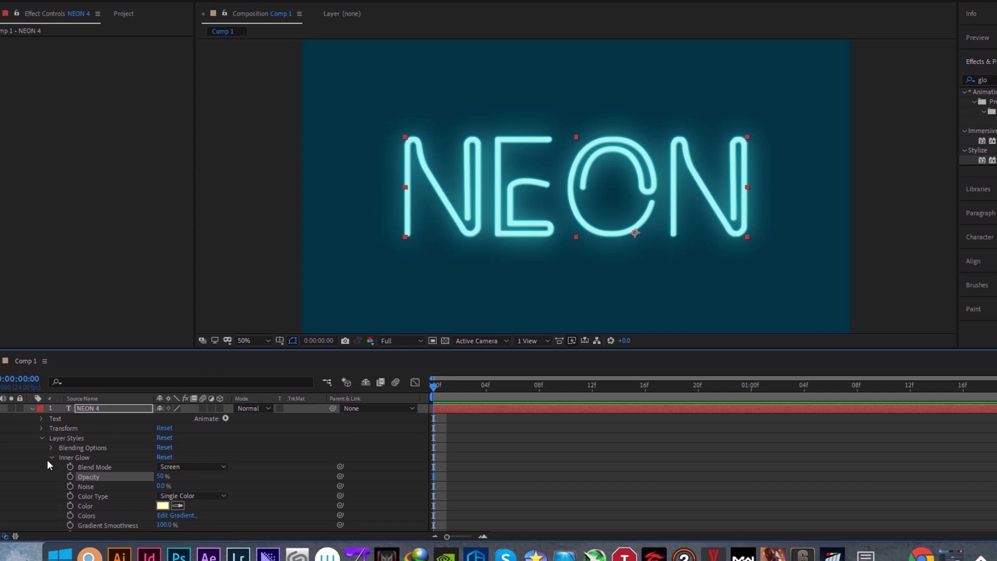
Shift NEON 4, NEON 3 and NEON 2 to start at 04f and put the playhead at 04f
click(51, 457)
click(41, 438)
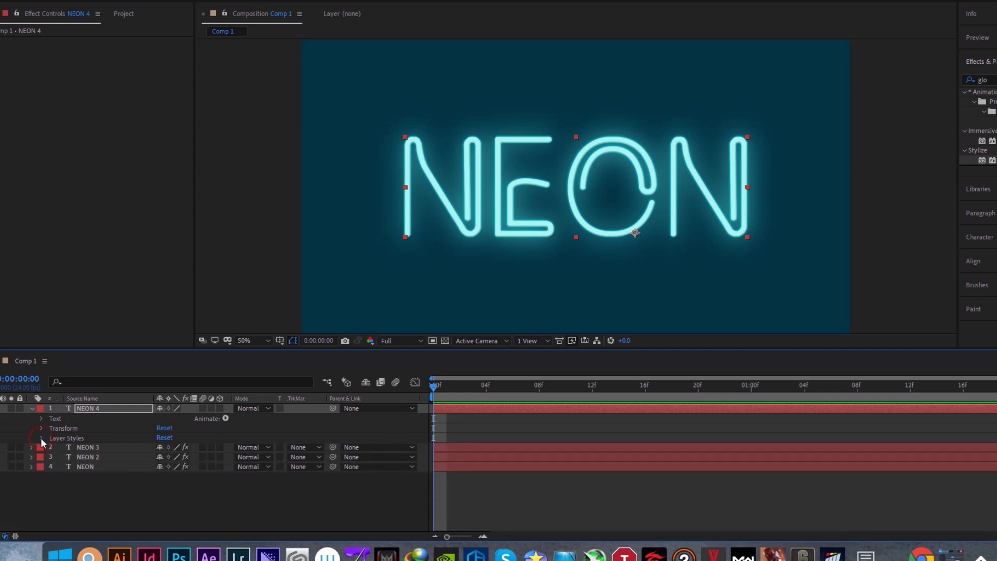
click(31, 409)
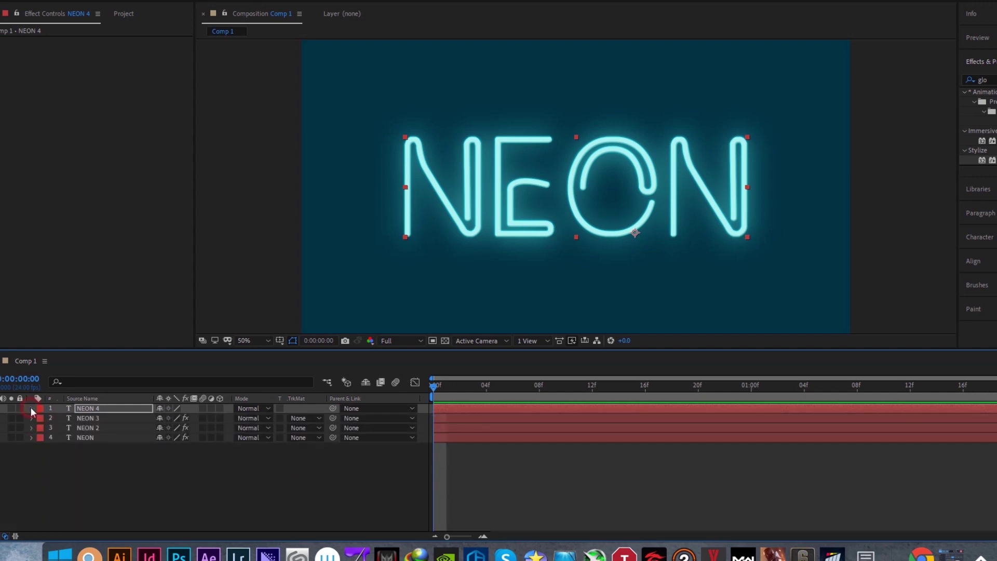
ctrl+click(92, 418)
ctrl+click(98, 427)
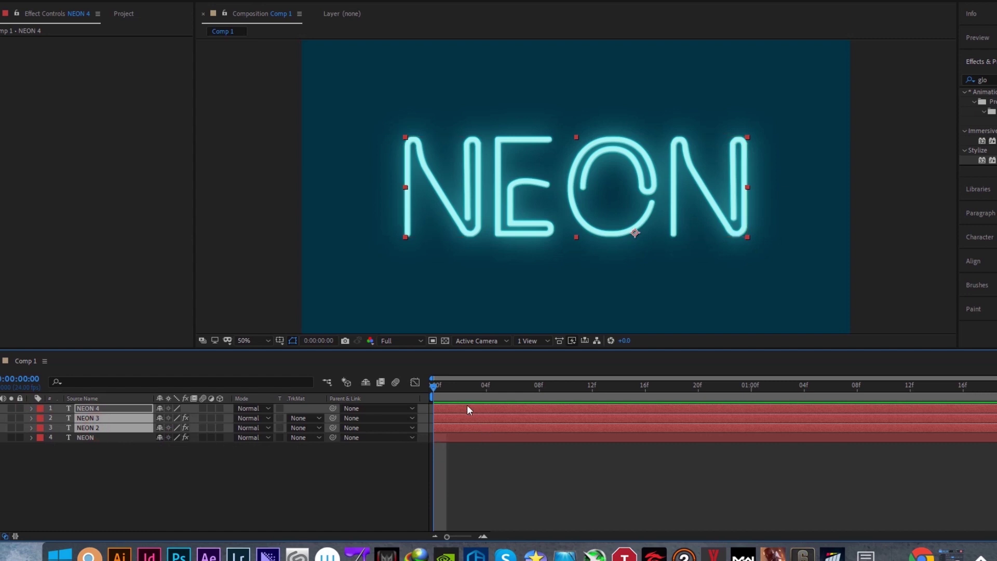
drag(467, 413, 512, 414)
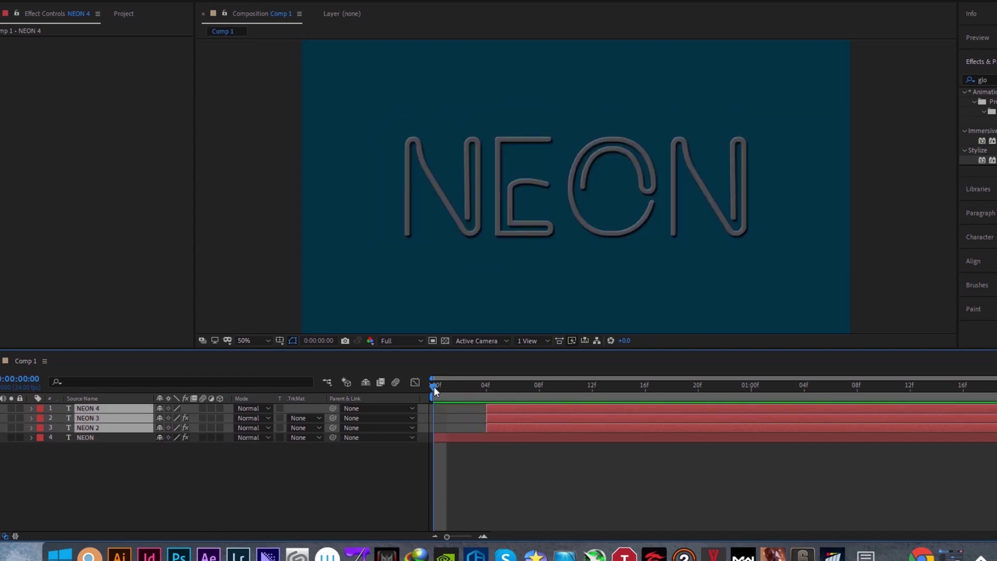
drag(435, 387, 486, 387)
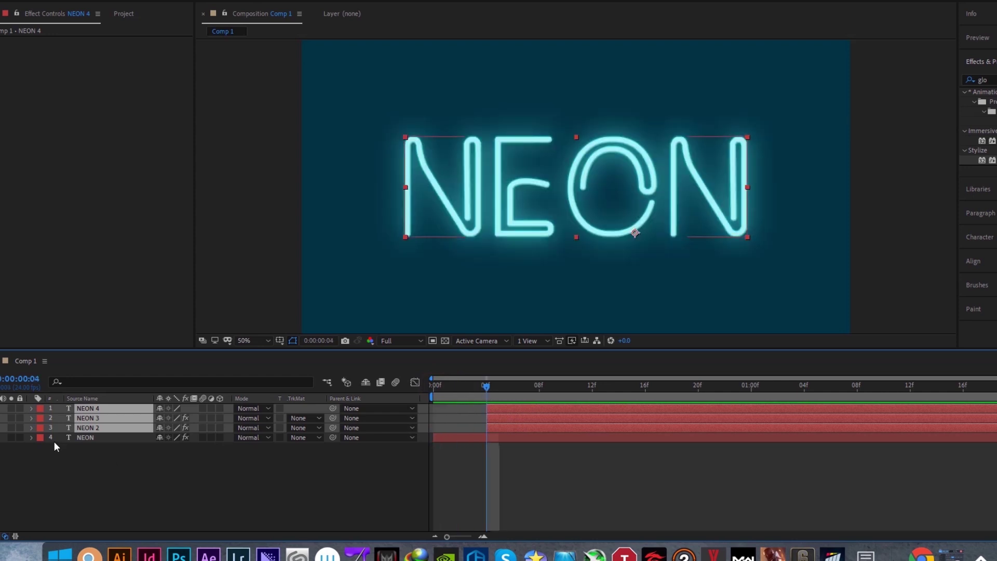
Start Opacity keyframes on the three NEON layers at 04f, then key 0% at 05f and 100% at 06f
key(t)
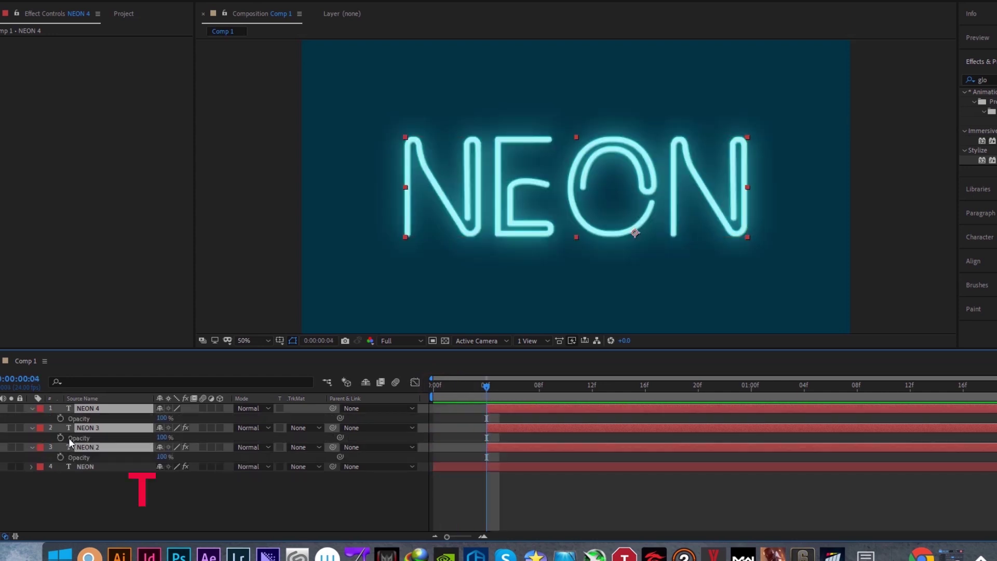
click(60, 418)
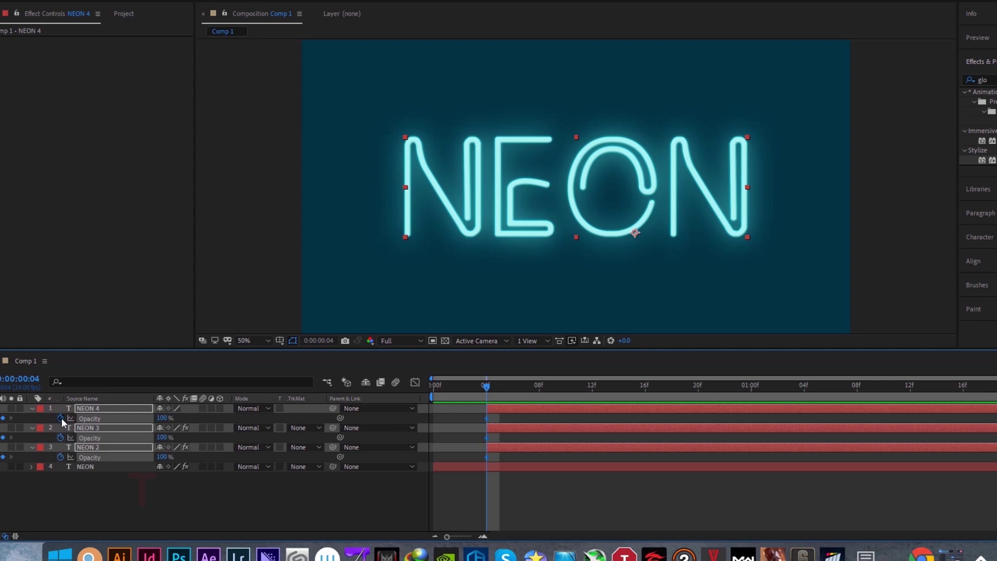
key(Page_Down)
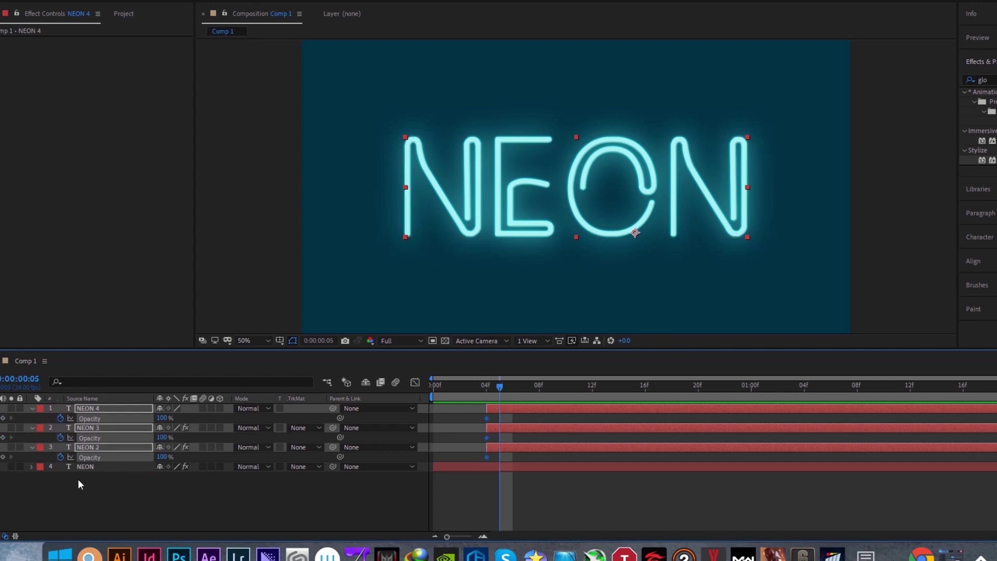
click(167, 418)
text(0)
key(Return)
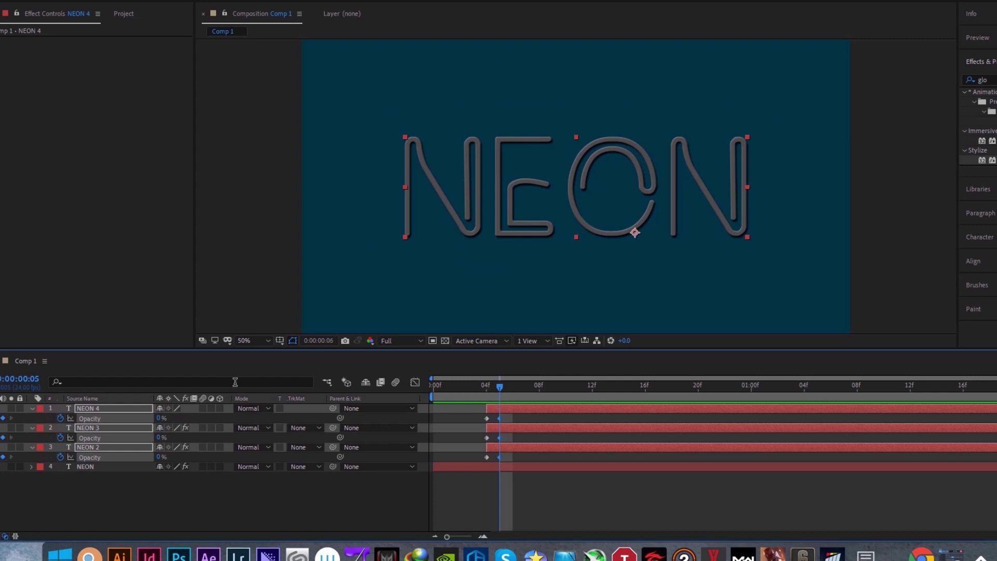
key(Page_Down)
click(165, 418)
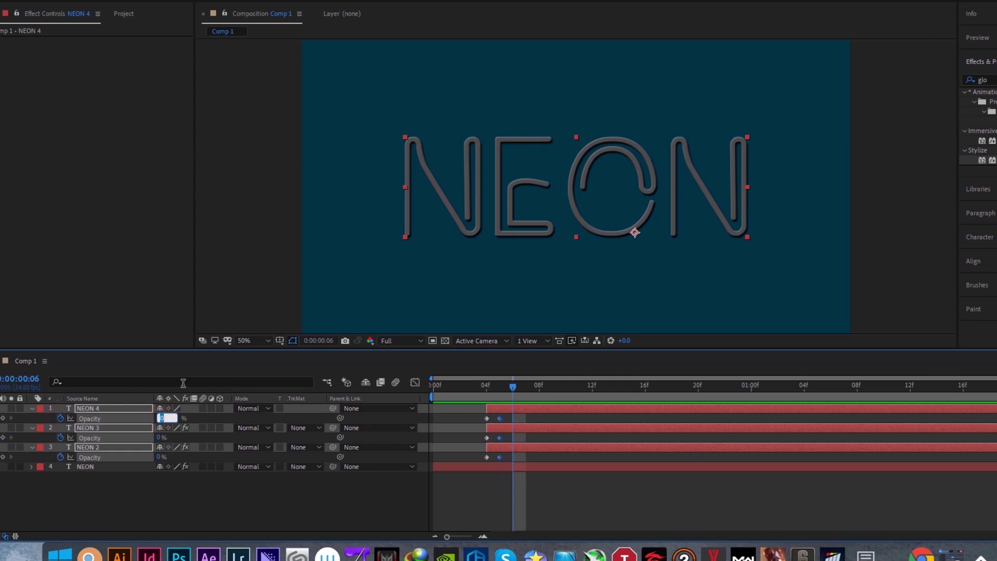
text(100)
key(Return)
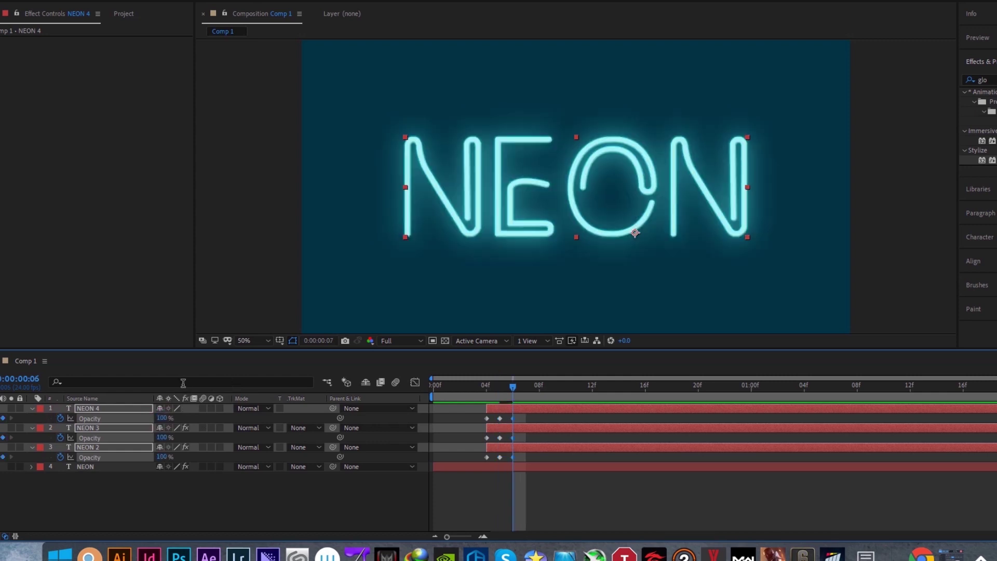
Key the NEON layers' Opacity to 0% at 07f and back to 100% at 08f
key(Page_Down)
click(162, 418)
text(0)
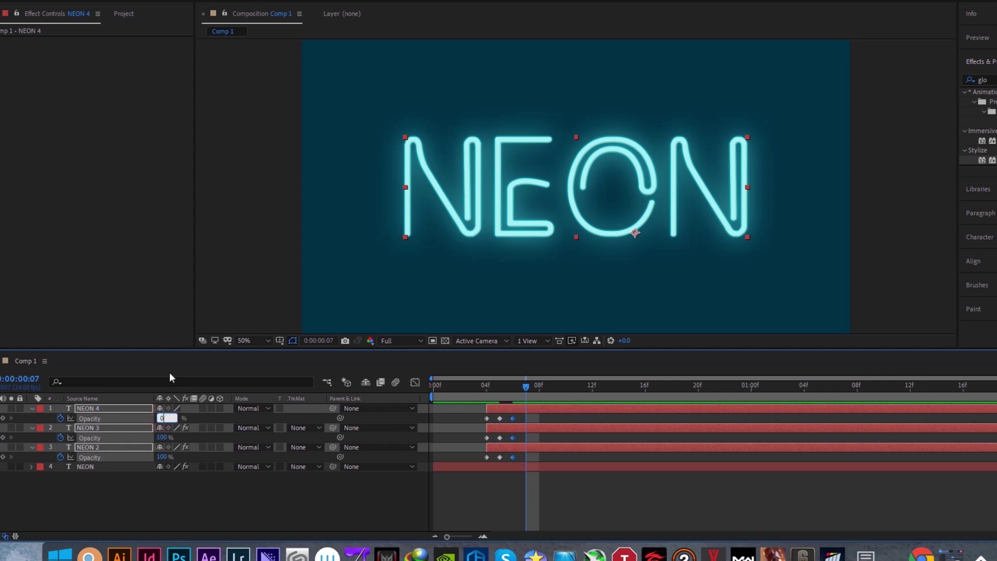
key(Return)
key(ctrl+Right)
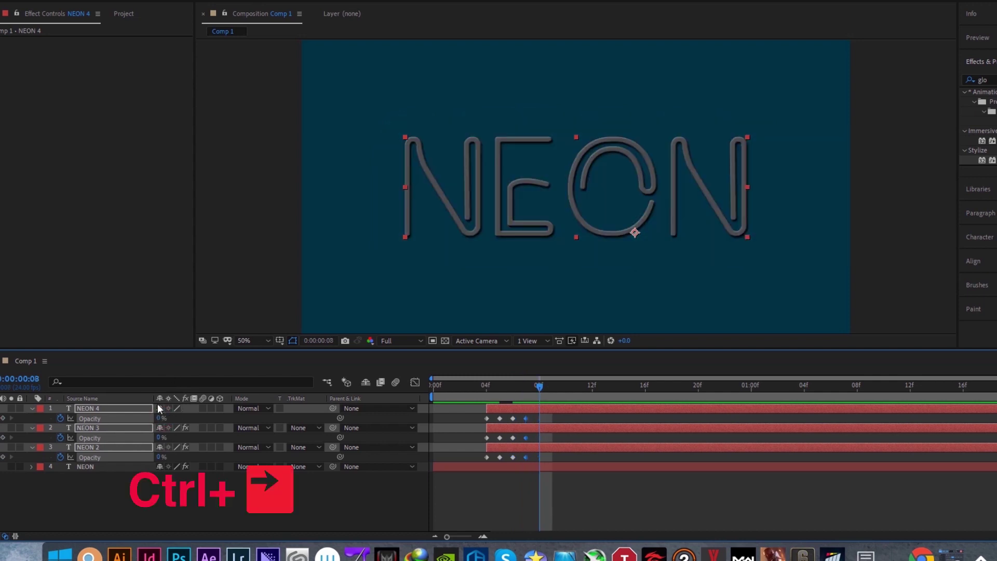
click(161, 418)
text(100)
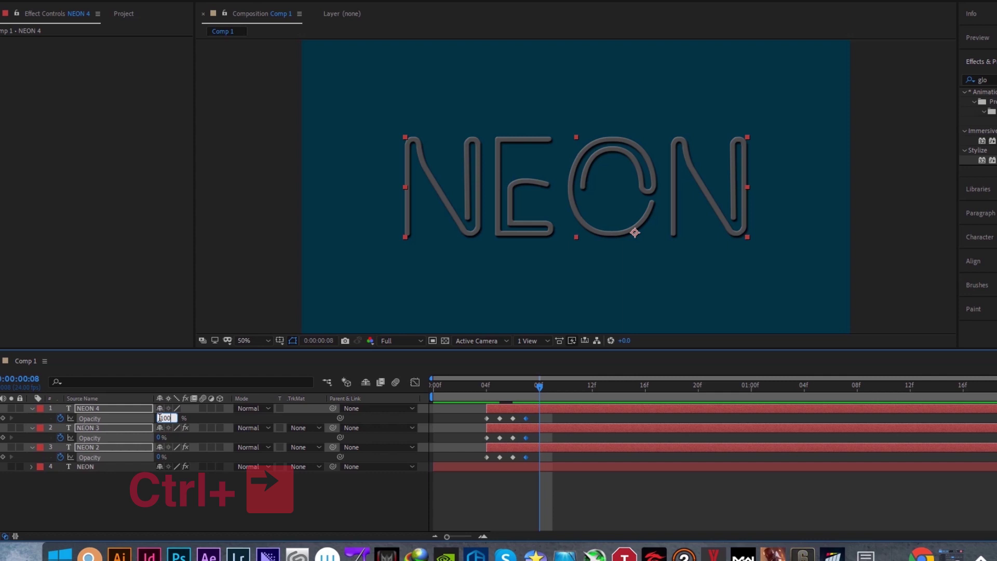
key(Return)
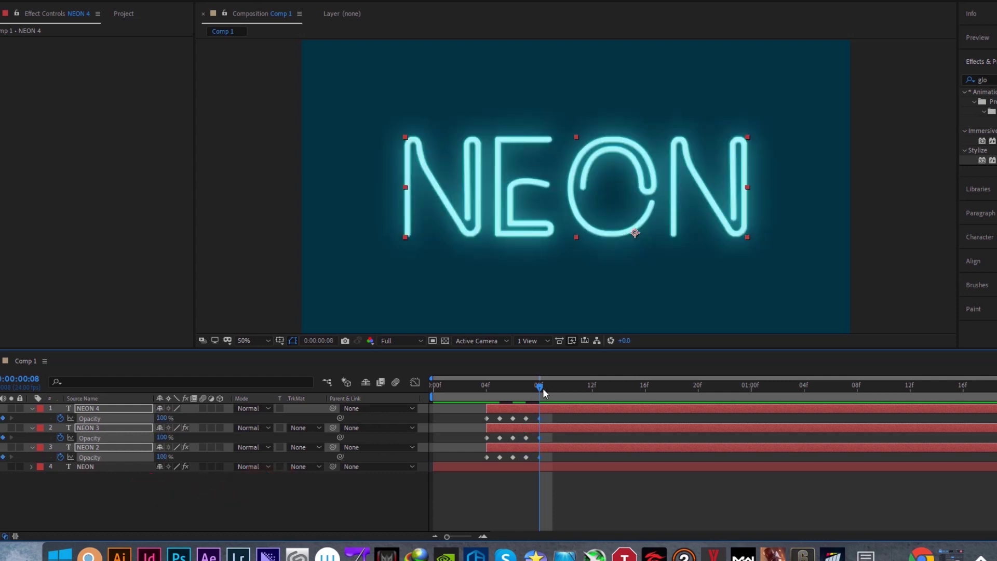
drag(555, 387, 696, 395)
Key the NEON layers' Opacity to 0% at 20f and 100% at 21f
click(162, 418)
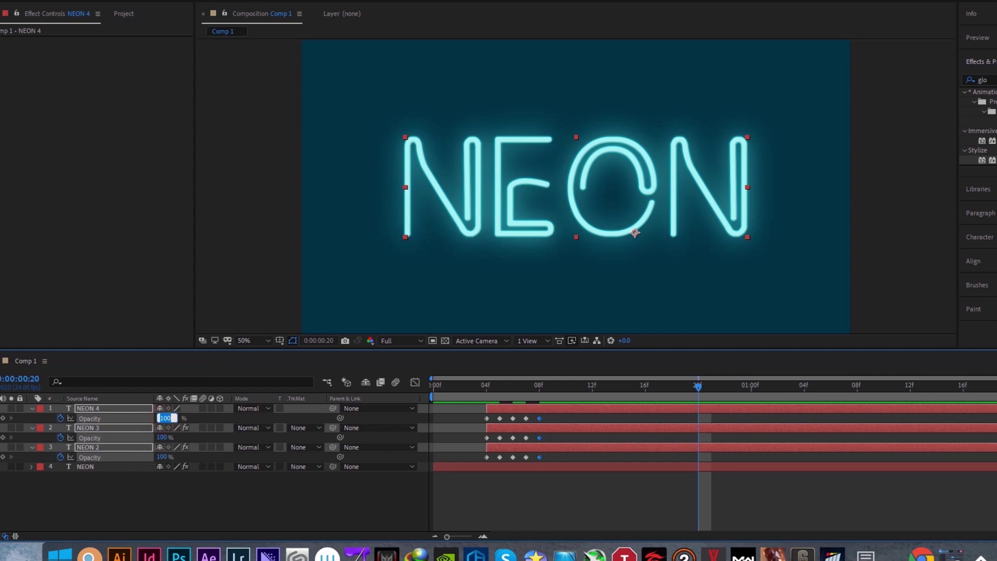
text(0)
key(Return)
key(Page_Down)
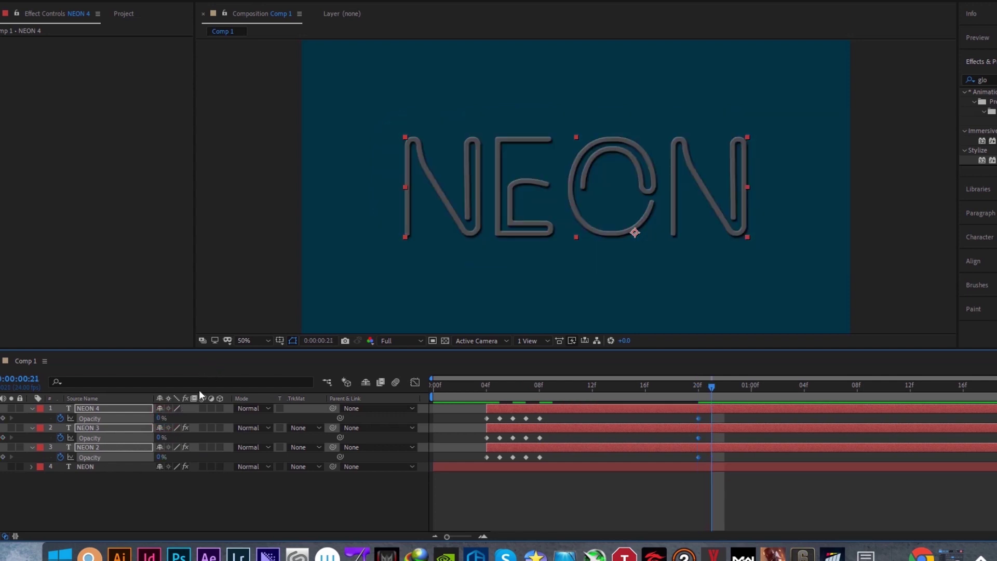
click(159, 419)
text(100)
key(Return)
mouse_move(710, 385)
mouse_down()
mouse_move(744, 386)
mouse_move(712, 389)
mouse_up()
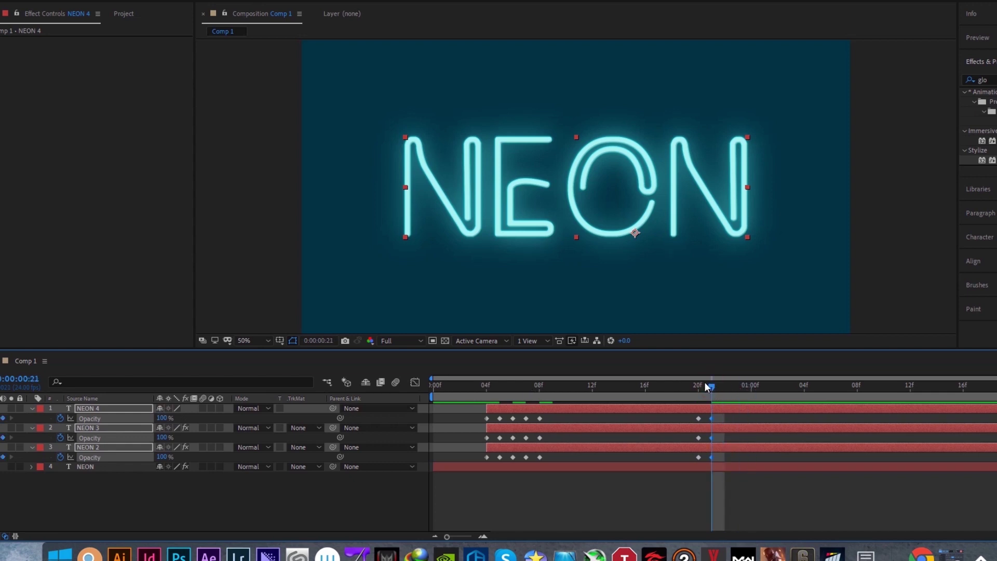
Key the NEON layers' Opacity to 0% at 22f and 100% at 23f
key(Page_Down)
click(160, 418)
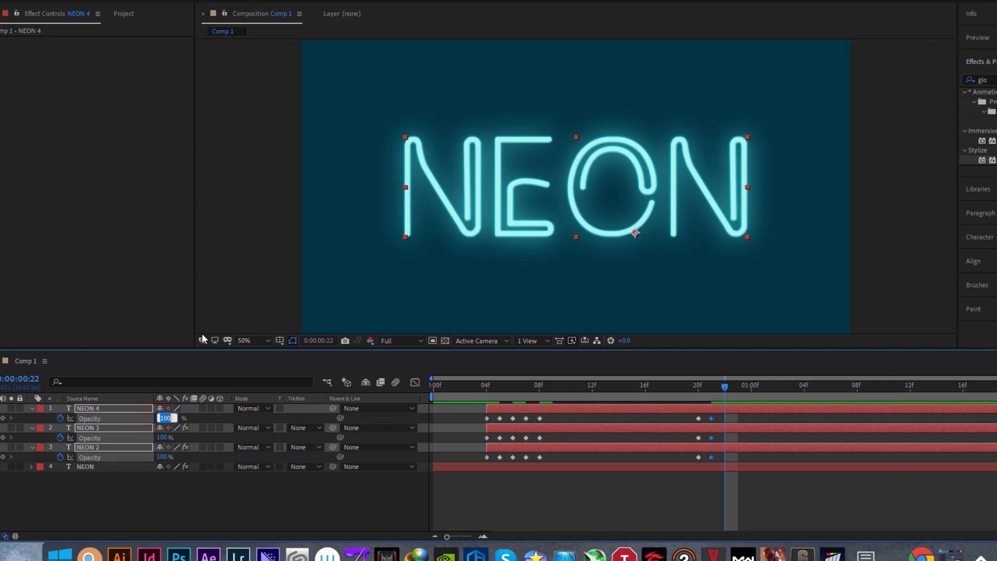
text(0)
key(Return)
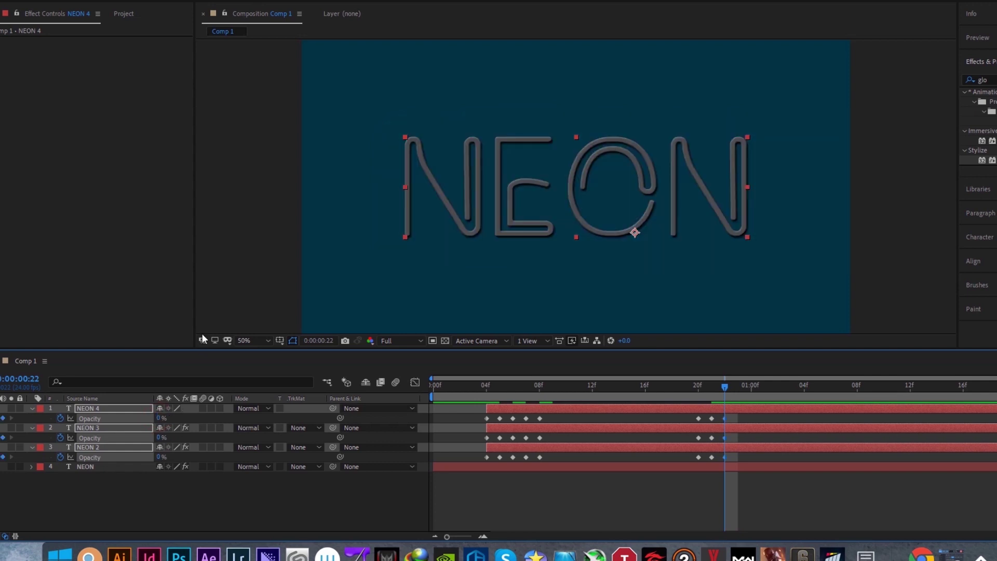
key(Page_Down)
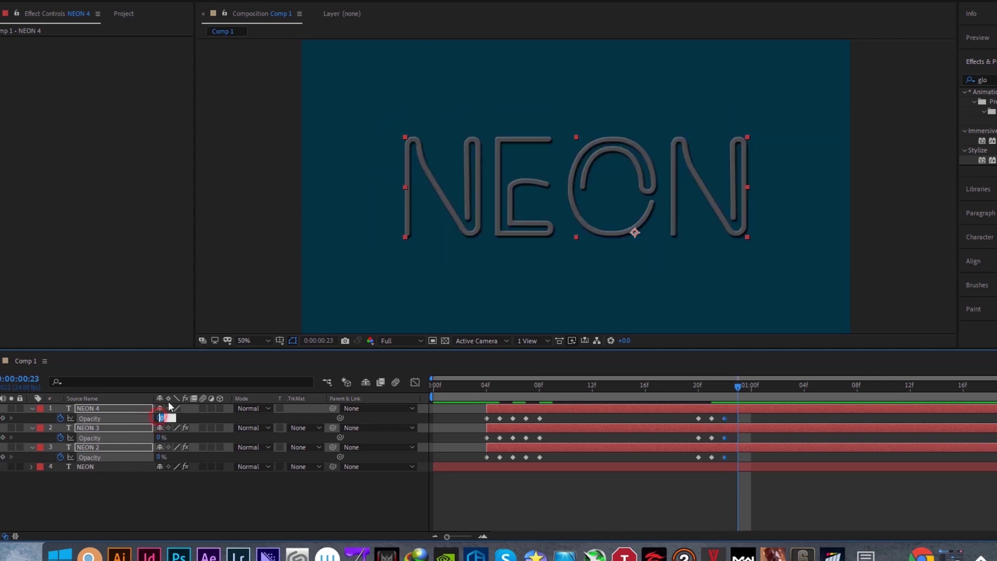
text(100)
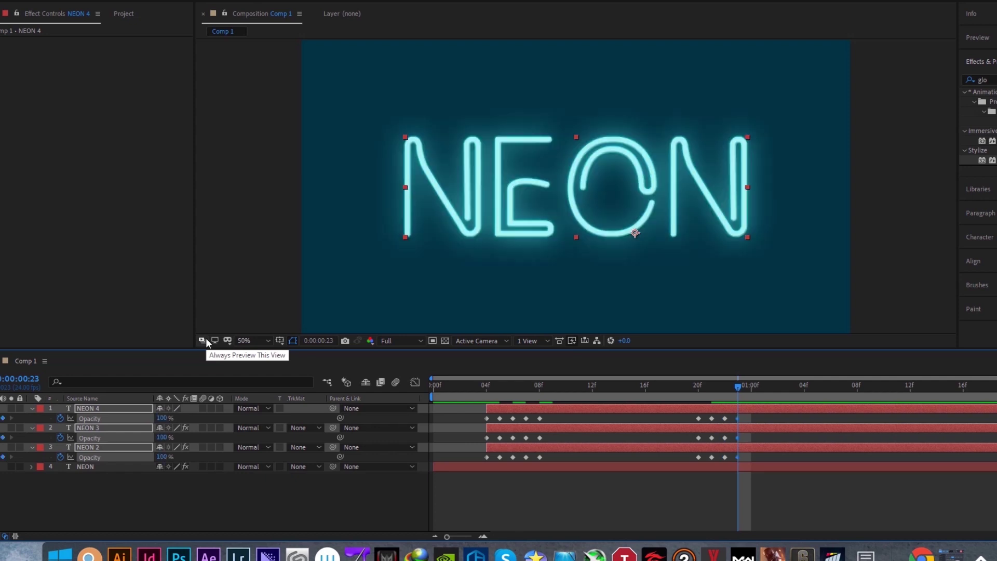
key(Return)
Apply Easy Ease to all the Opacity keyframes and return the playhead to 04f
drag(778, 492, 481, 412)
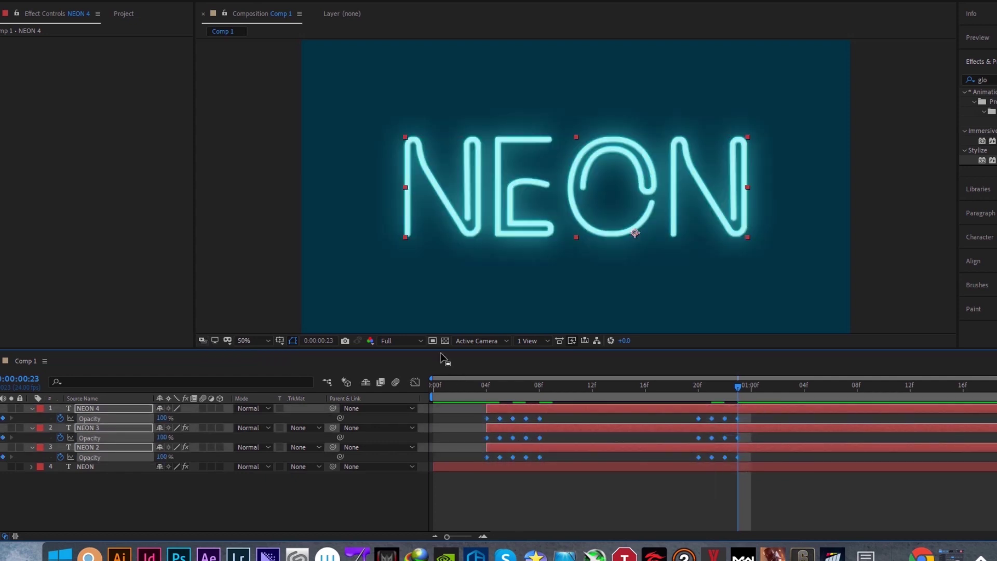
key(F9)
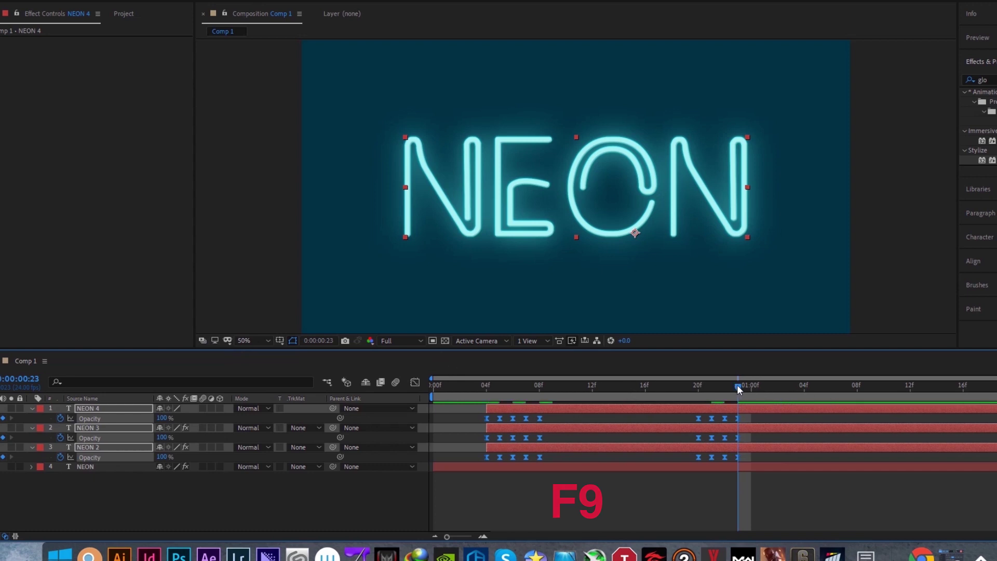
drag(738, 388, 488, 397)
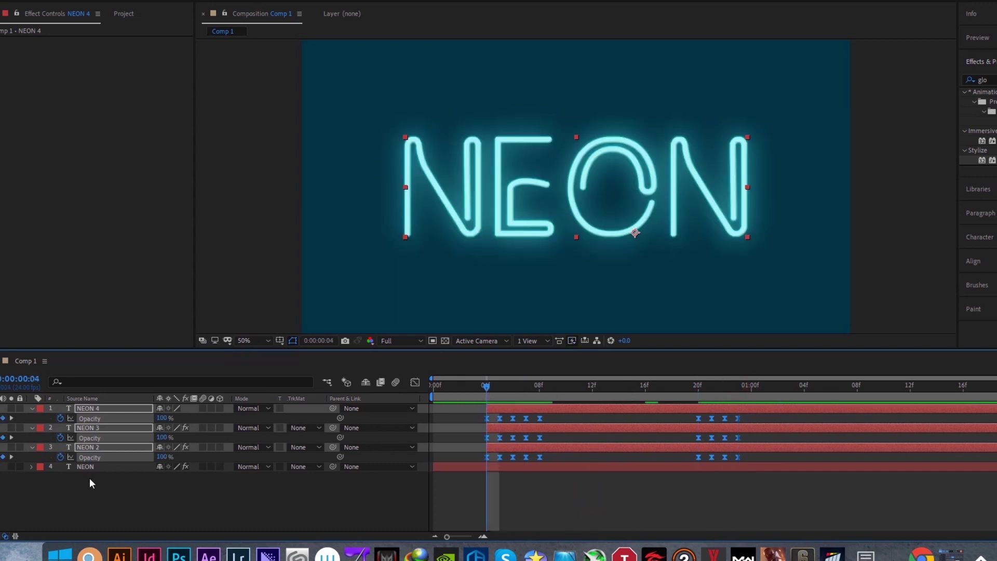
Add a wiggle(60,20) expression to the Opacity of NEON 4, NEON 3 and NEON 2
click(80, 487)
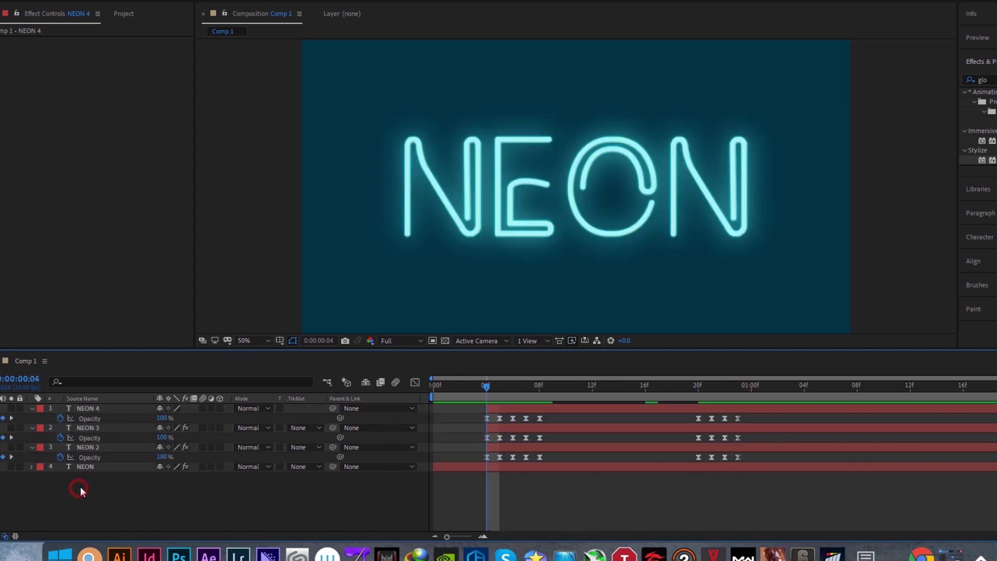
alt+click(60, 419)
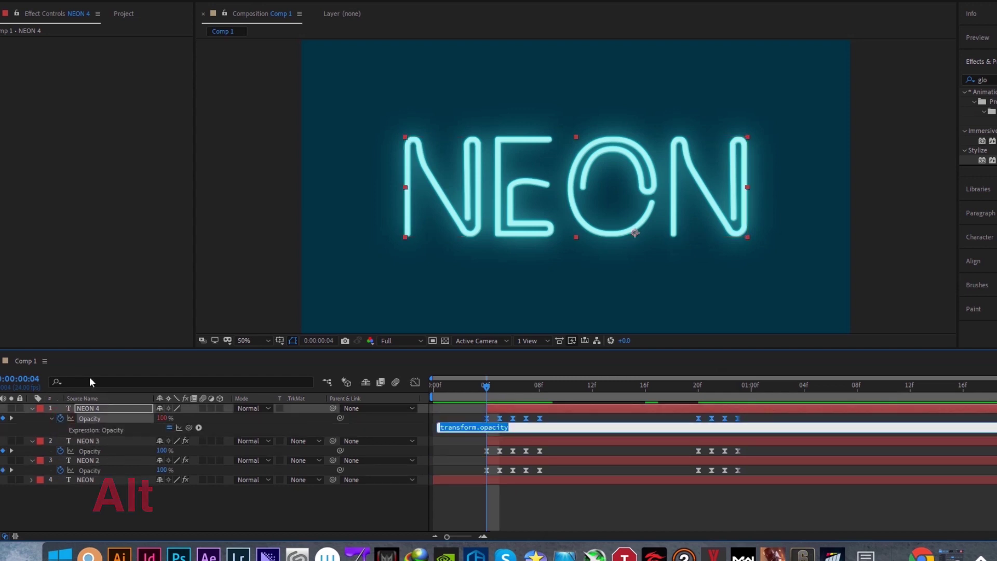
text(wiggle)
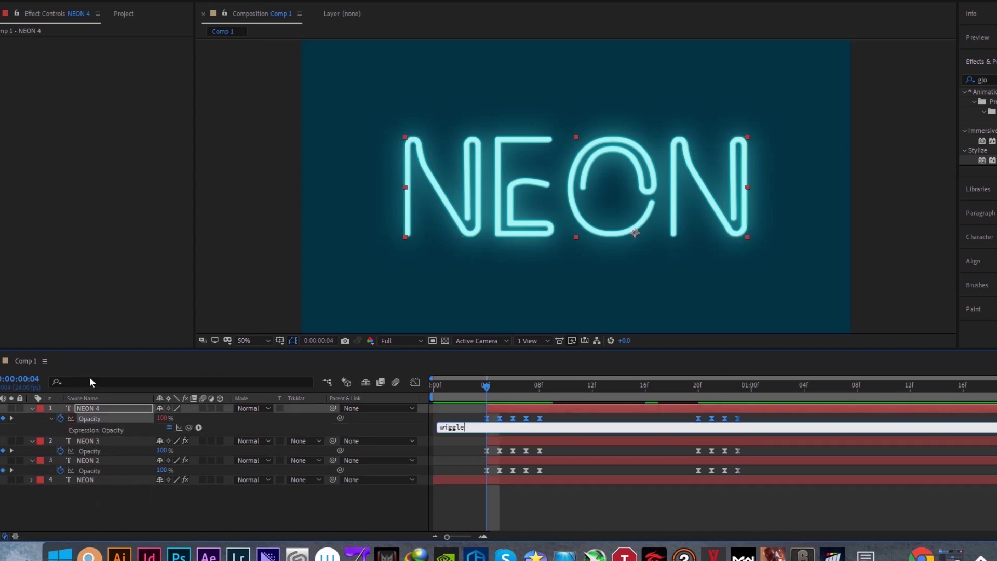
text((60)
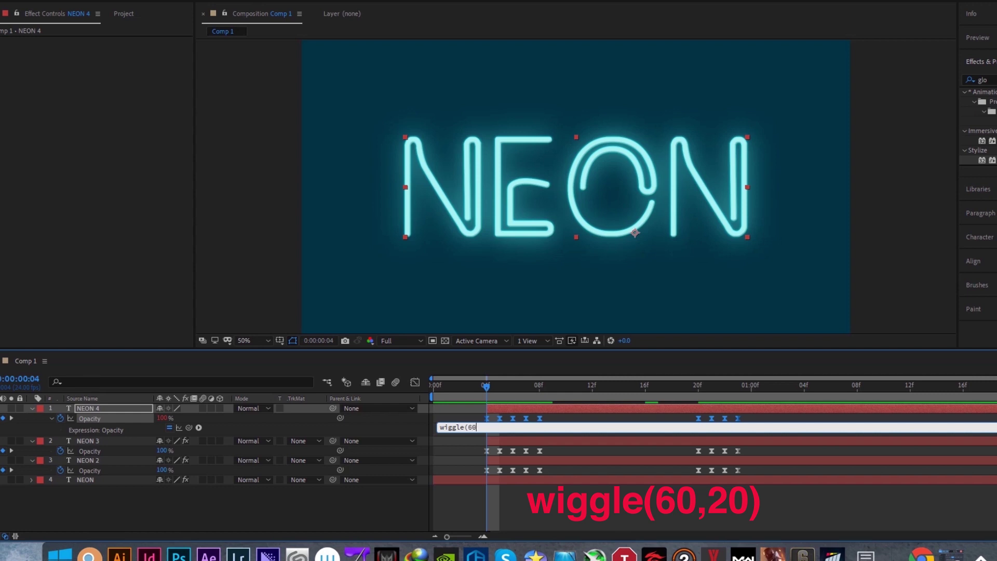
text(,20))
alt+click(61, 450)
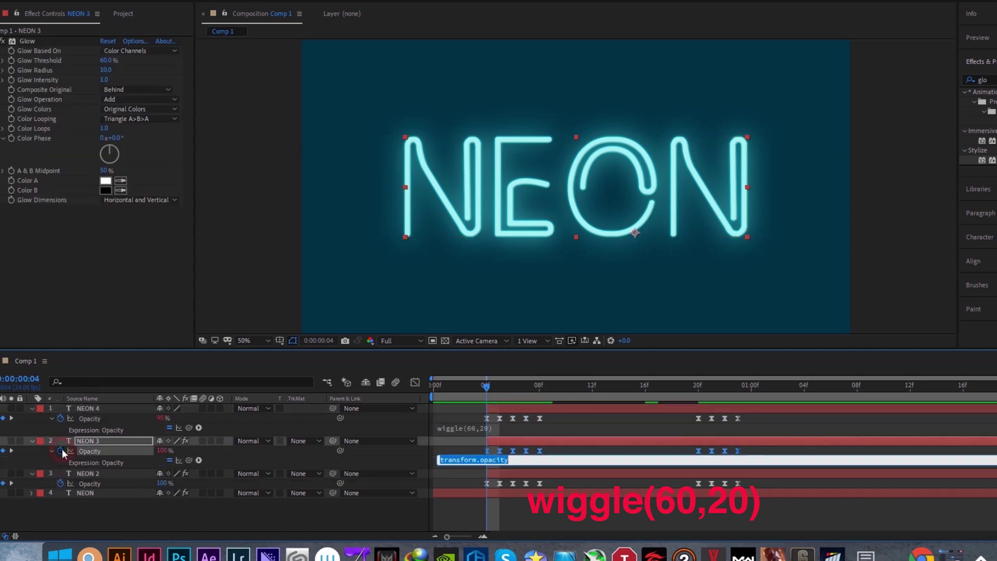
text(wi)
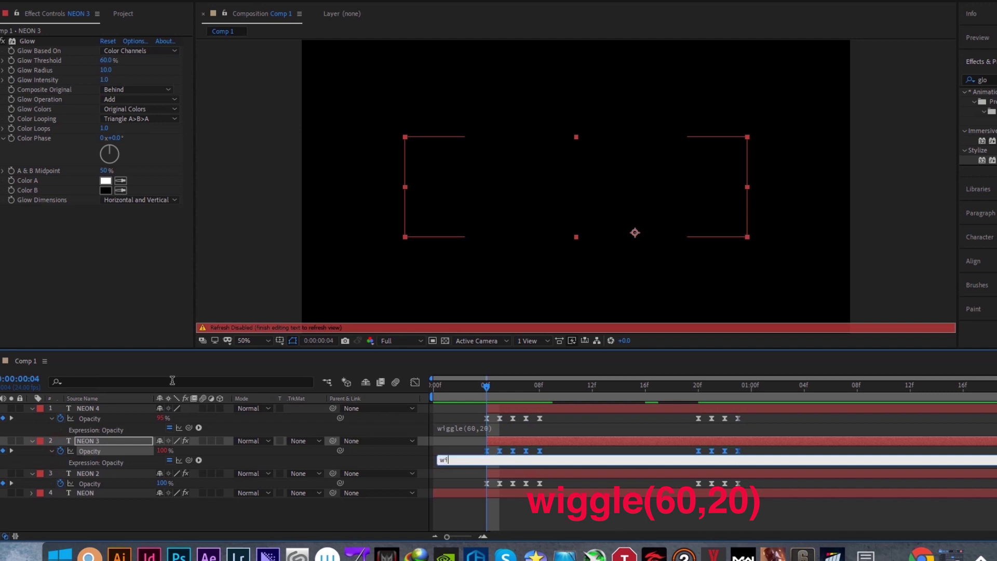
text(ggle(60,20))
alt+click(62, 482)
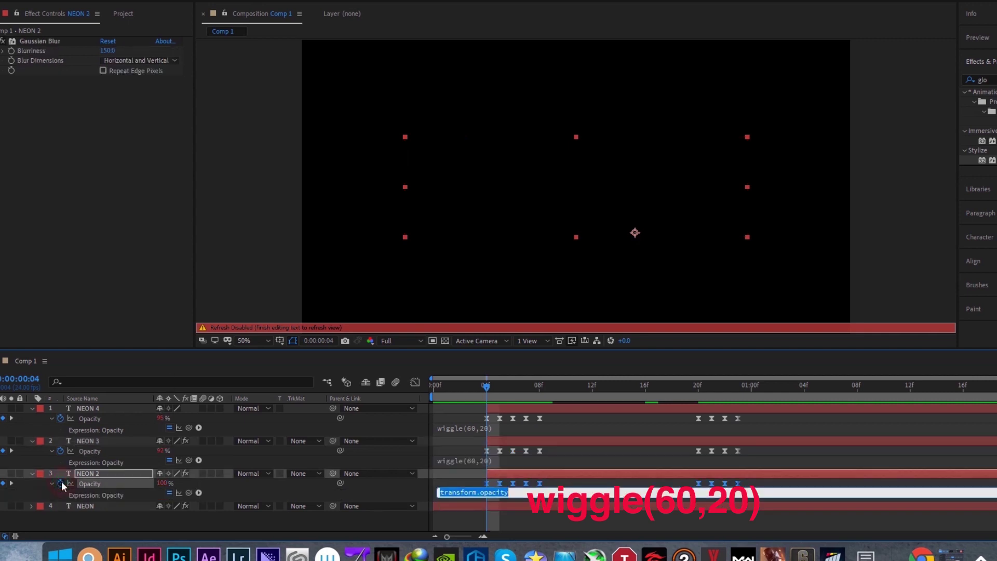
text(wigg)
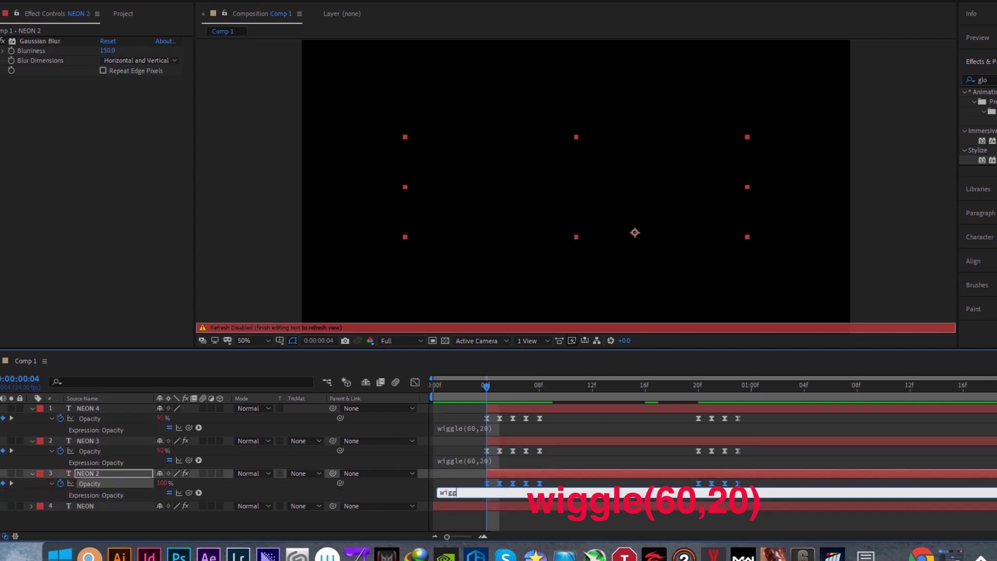
text(le(60,20)
click(97, 521)
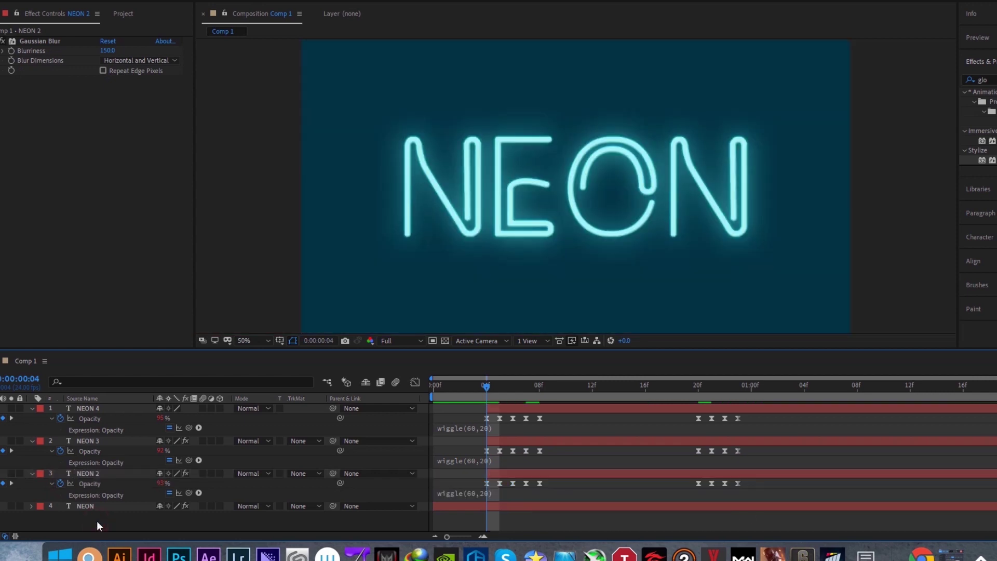
click(434, 385)
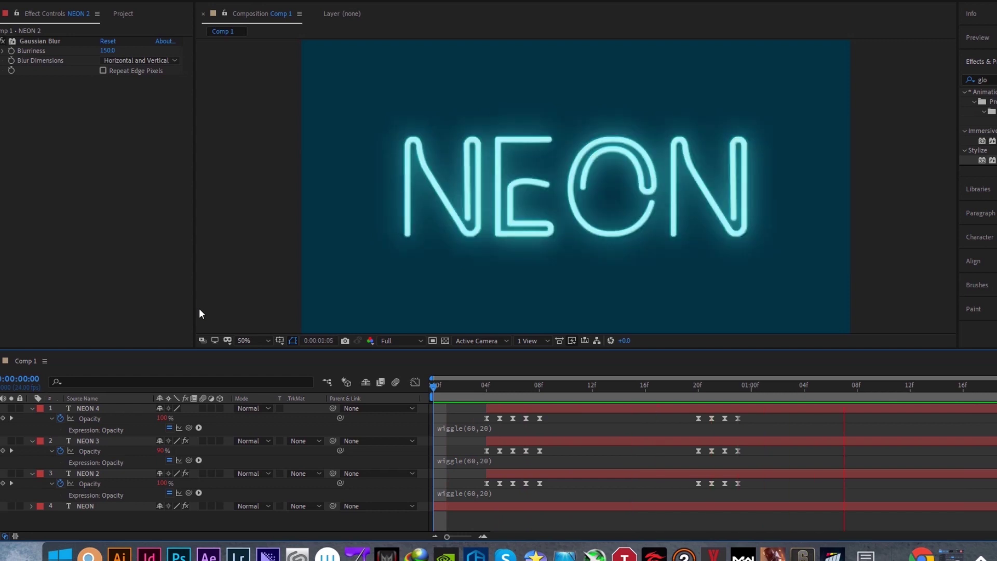
key(space)
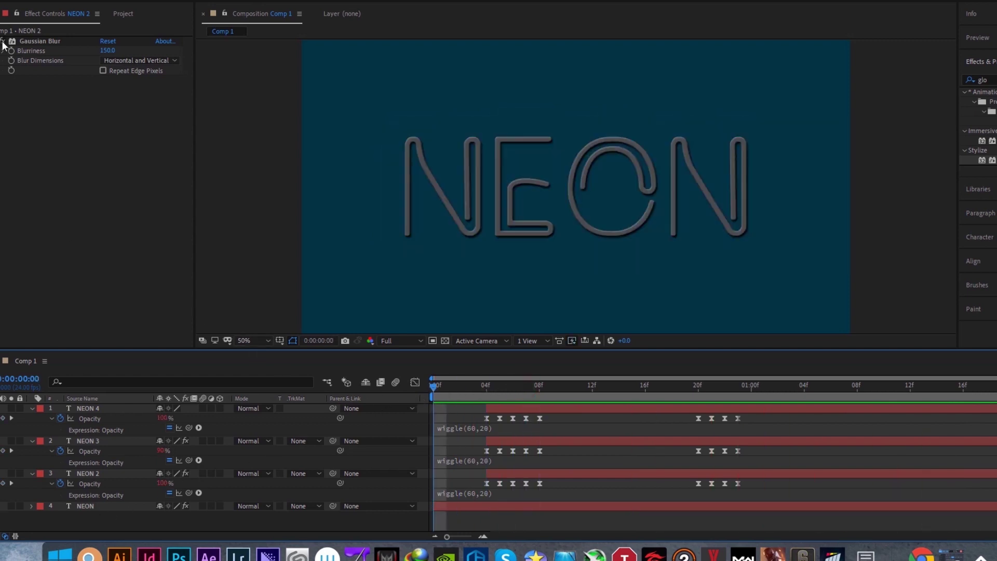
Import the Flickering sound effect MP3 from the Downloads Music folder into the Project panel
click(112, 15)
double_click(63, 135)
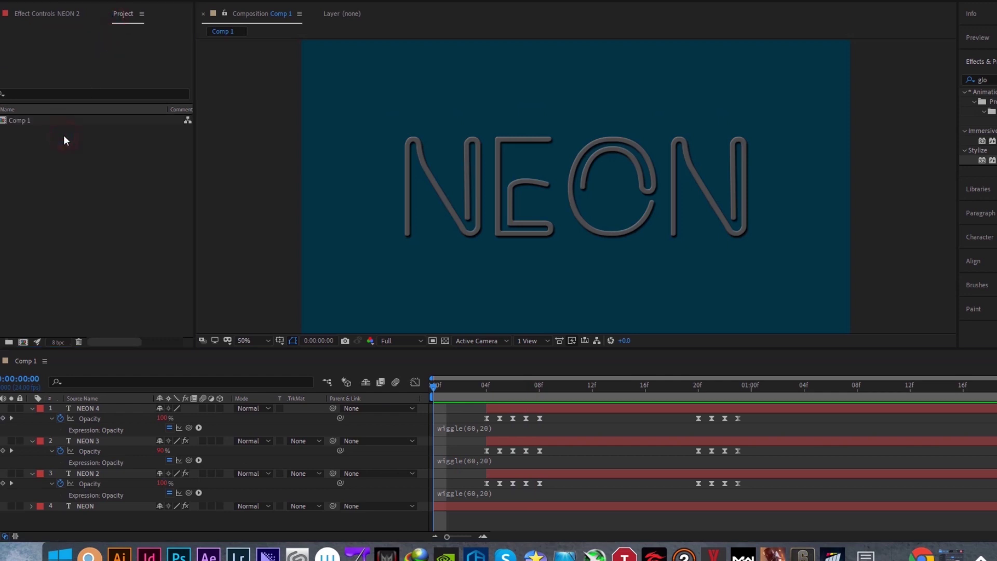
double_click(123, 66)
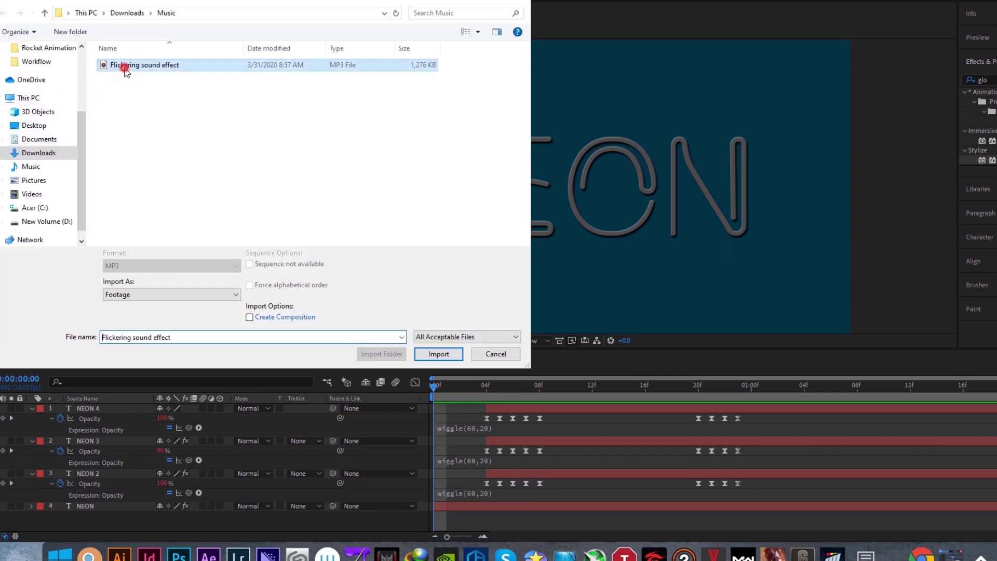